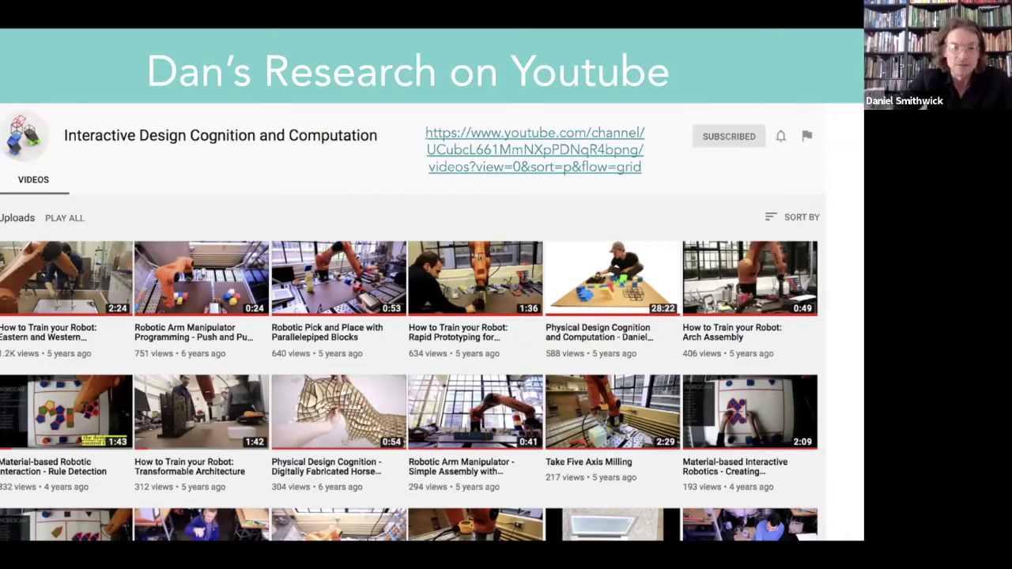
# Advance the slideshow to the tinkerCAD.com slide, leave the presentation and switch to the open Tinkercad website.
pyautogui.press('Right')
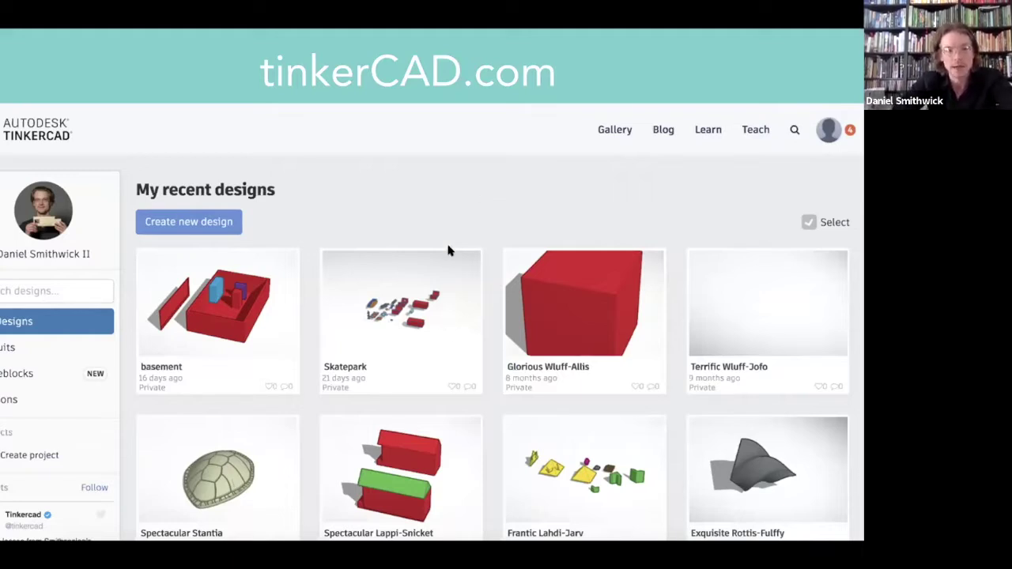
pyautogui.press('Escape')
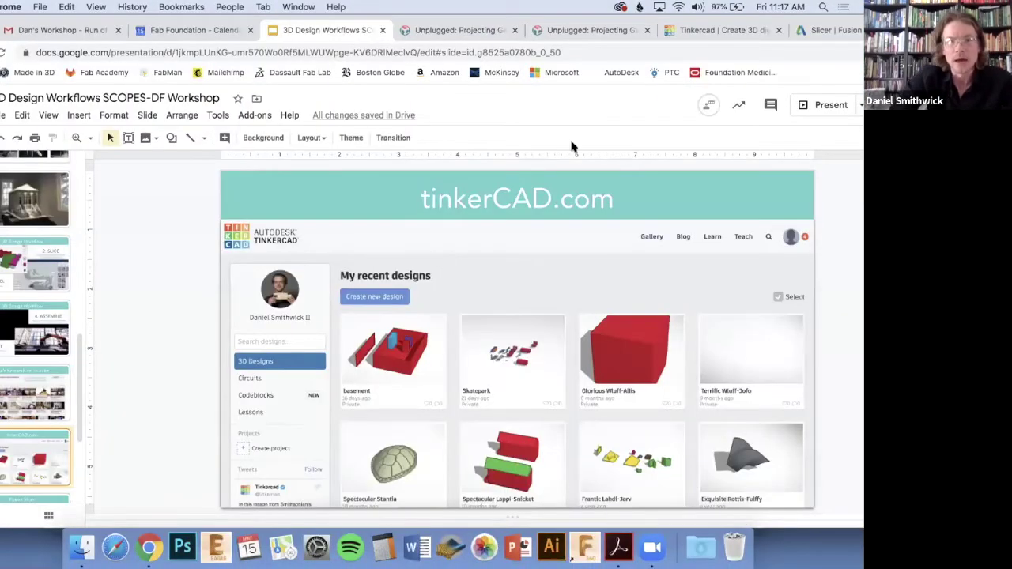
pyautogui.click(715, 32)
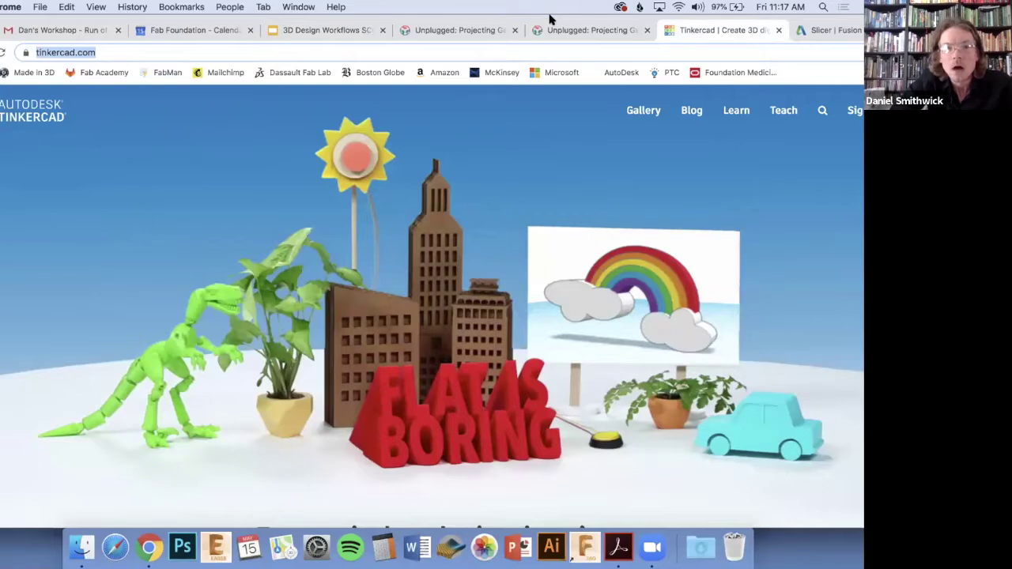
# Reposition the browser window to reach the sign-in link and sign in to Tinkercad by email or username with the prefilled account details.
pyautogui.moveTo(548, 15); pyautogui.dragTo(449, 29)
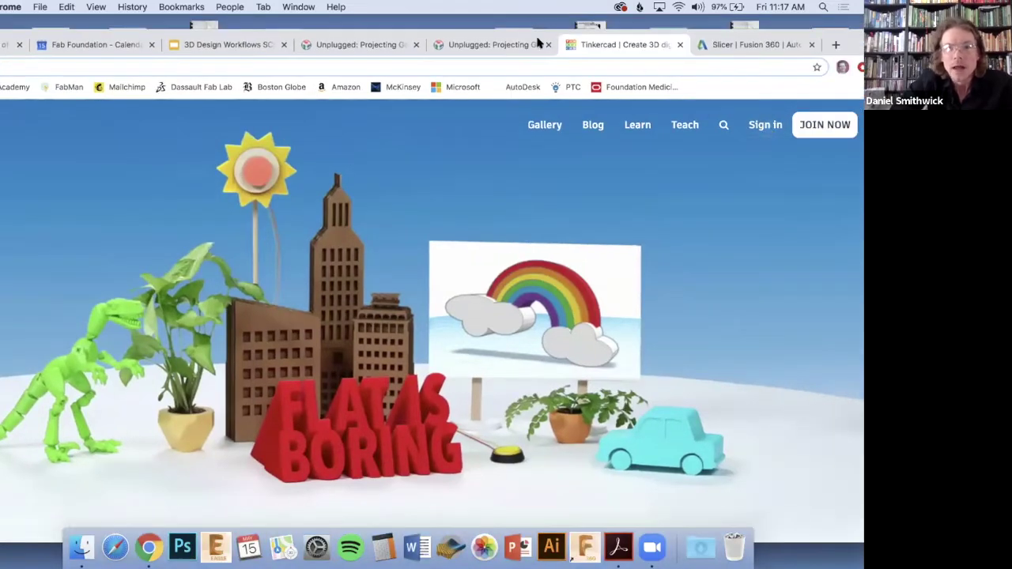
pyautogui.moveTo(539, 37)
pyautogui.mouseDown()
pyautogui.moveTo(615, 29)
pyautogui.moveTo(523, 35)
pyautogui.mouseUp()
pyautogui.click(750, 125)
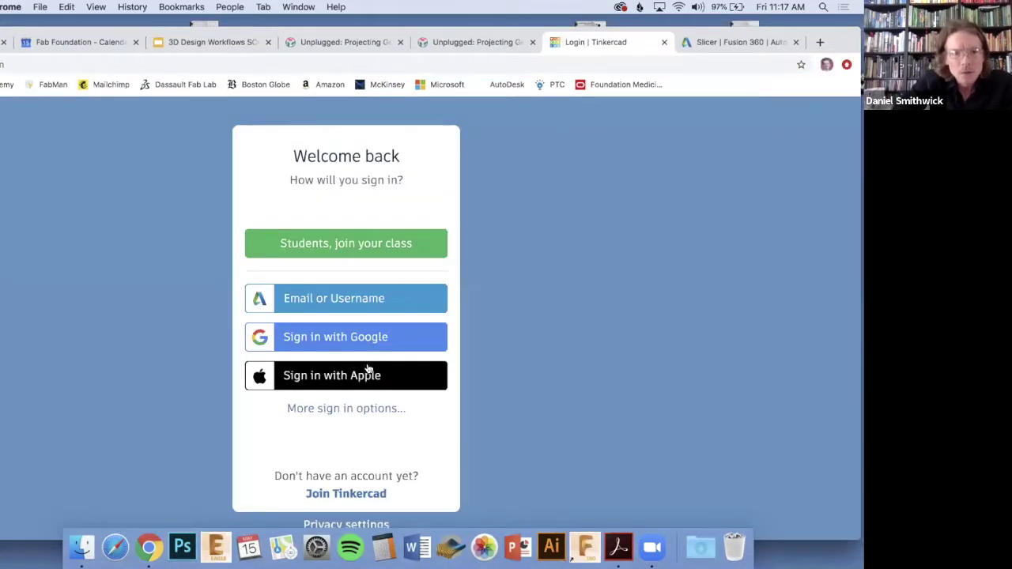
pyautogui.click(328, 298)
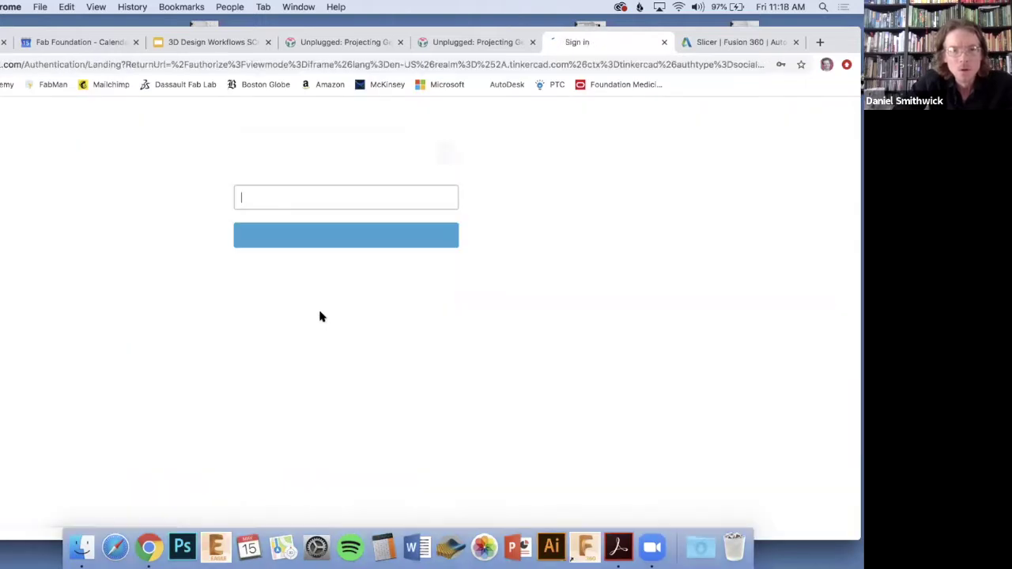
pyautogui.click(346, 236)
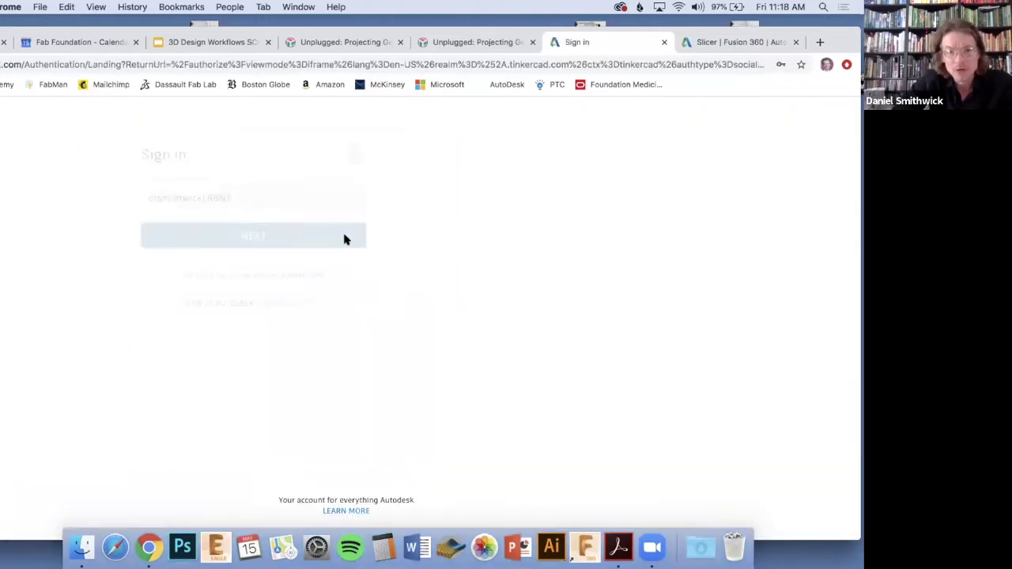
pyautogui.click(345, 303)
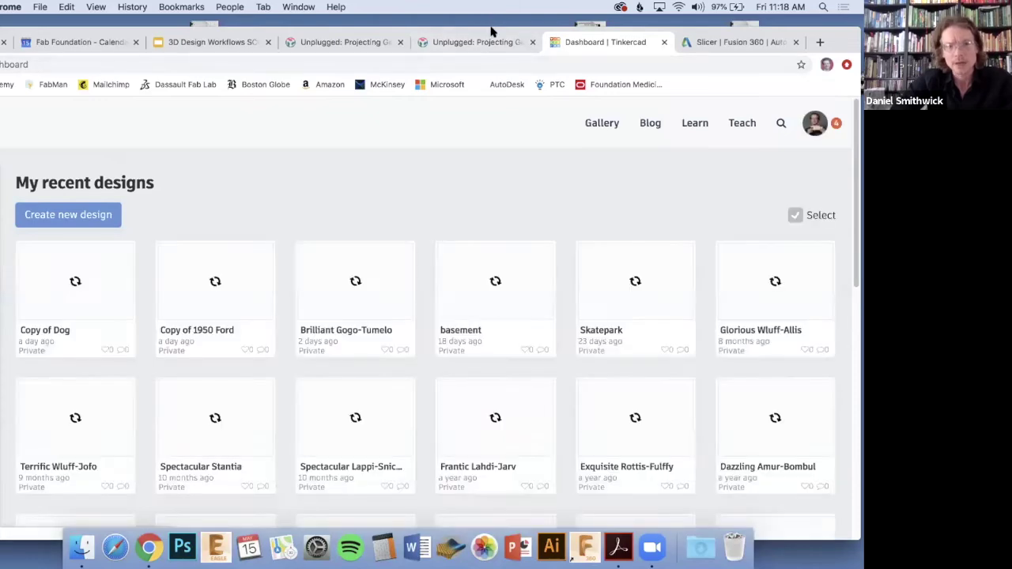
# Narrow and reposition the browser window so the design dashboard fits within the visible screen width.
pyautogui.moveTo(481, 32); pyautogui.dragTo(575, 16)
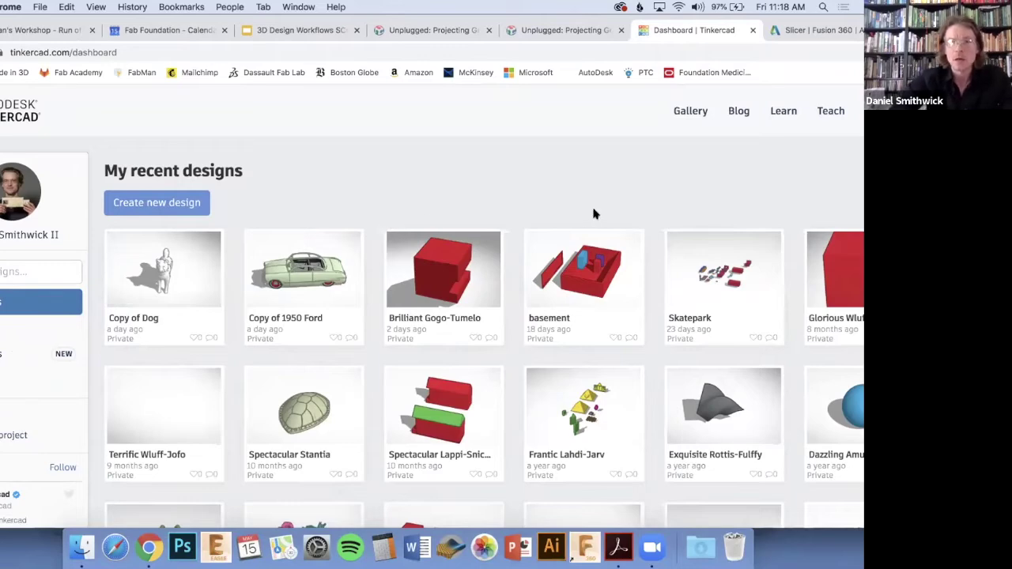
pyautogui.moveTo(3, 22); pyautogui.dragTo(39, 30)
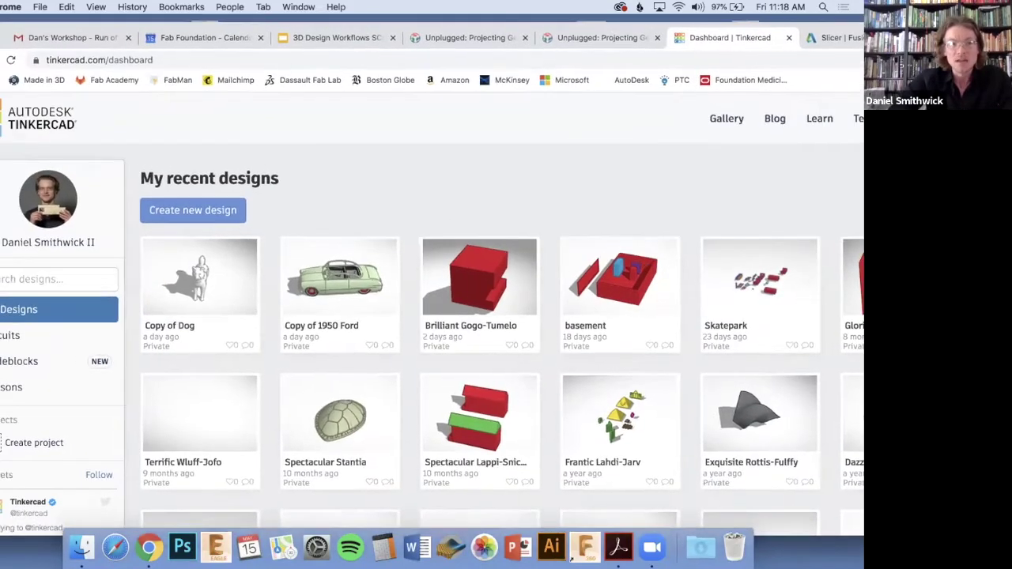
pyautogui.moveTo(0, 87); pyautogui.dragTo(33, 87)
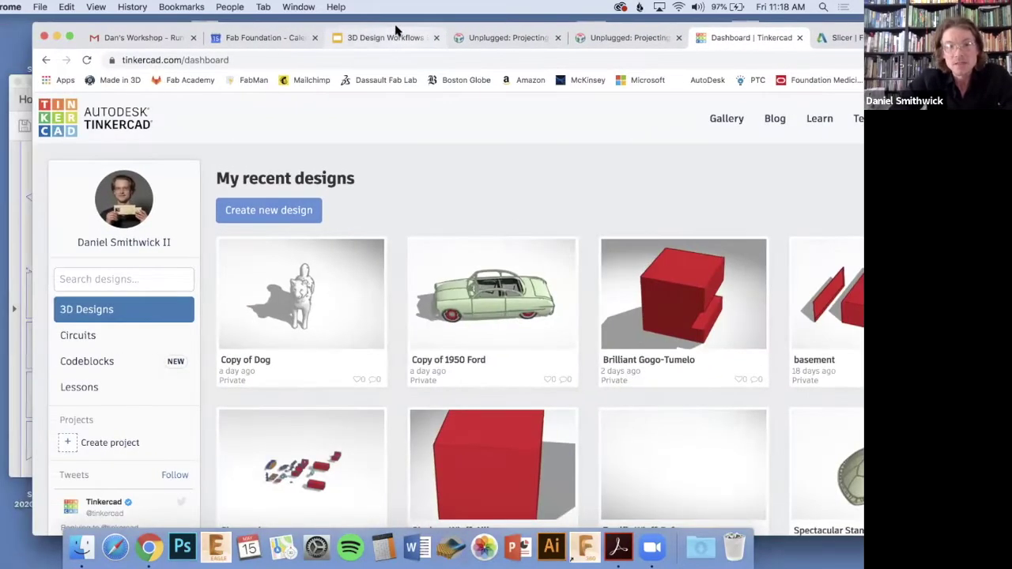
pyautogui.moveTo(341, 16); pyautogui.dragTo(319, 20)
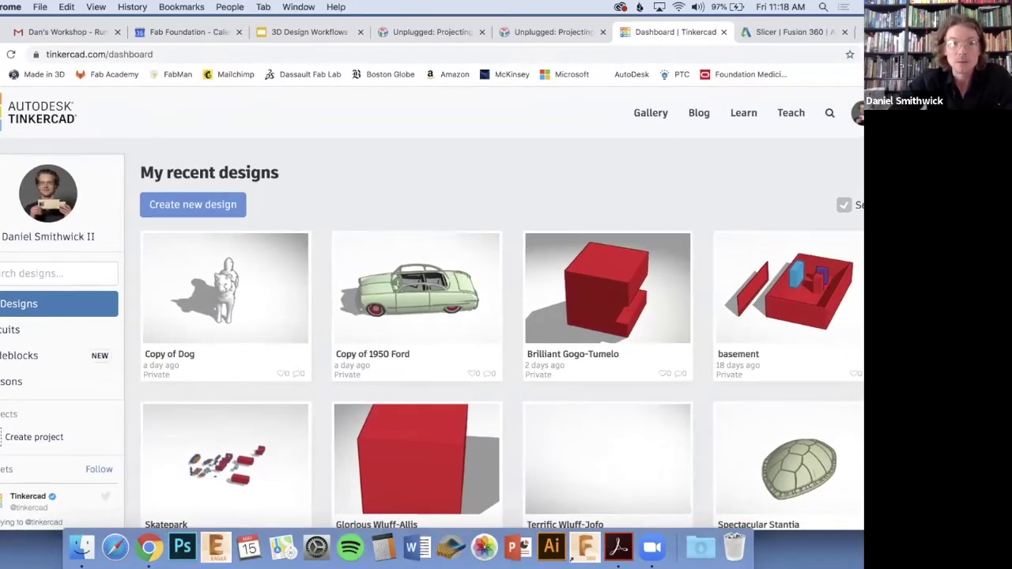
pyautogui.moveTo(0, 87); pyautogui.dragTo(29, 87)
pyautogui.moveTo(446, 17); pyautogui.dragTo(422, 22)
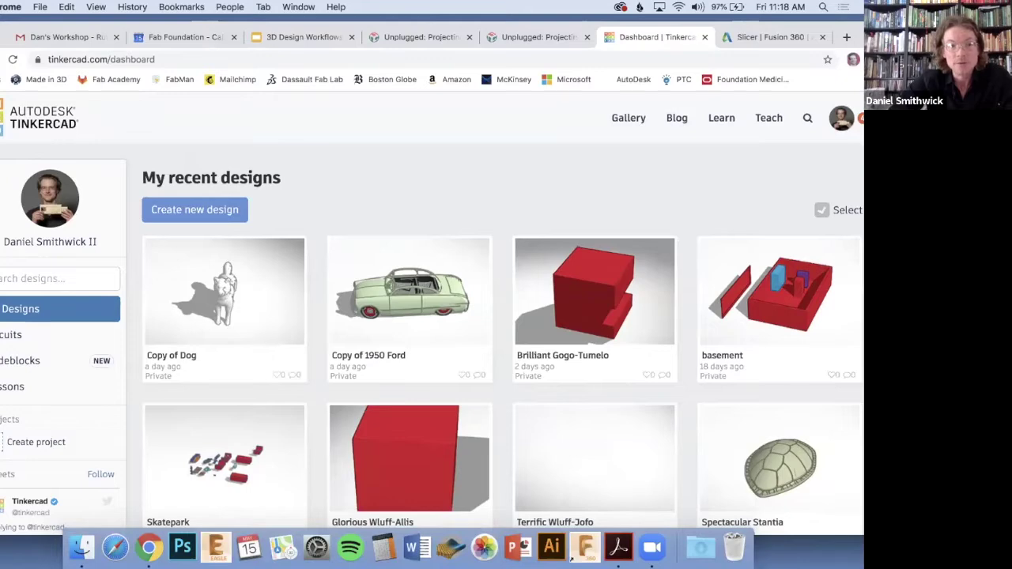
pyautogui.moveTo(0, 87); pyautogui.dragTo(32, 87)
pyautogui.moveTo(566, 23); pyautogui.dragTo(539, 32)
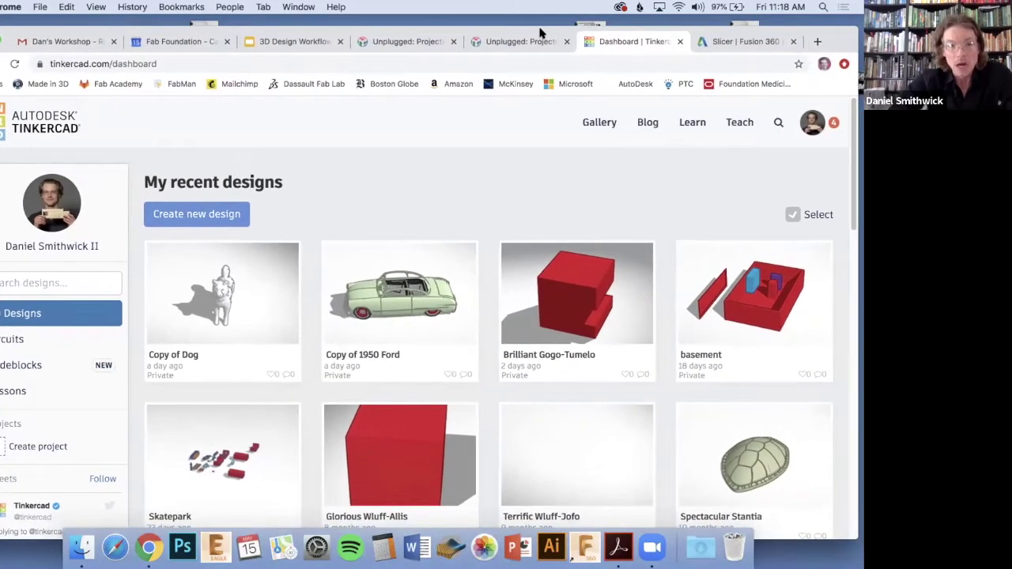
pyautogui.moveTo(541, 25)
pyautogui.mouseDown()
pyautogui.moveTo(544, 42)
pyautogui.moveTo(546, 29)
pyautogui.mouseUp()
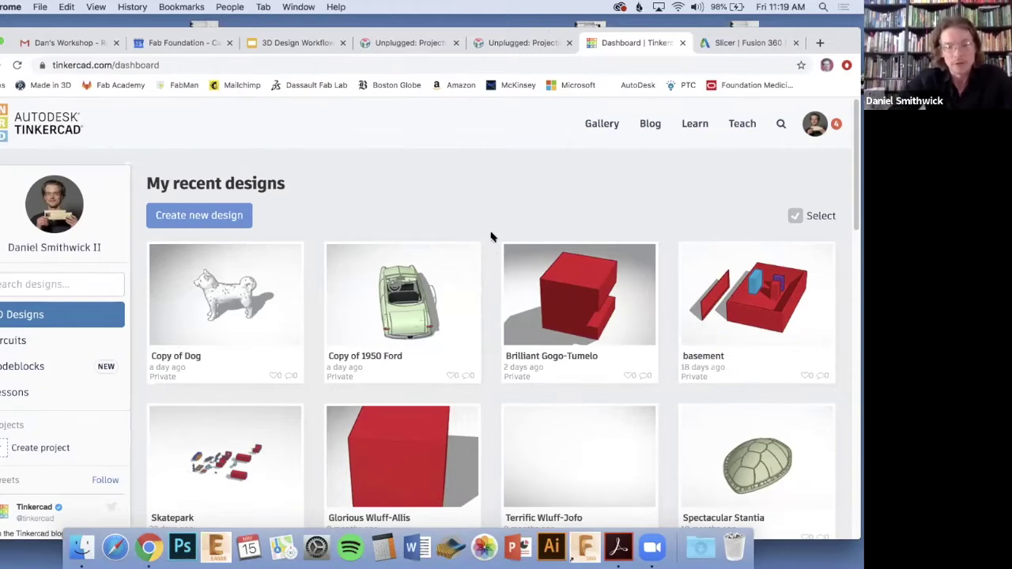
# Open the Tinkercad gallery and look through the staff favorite designs.
pyautogui.click(598, 126)
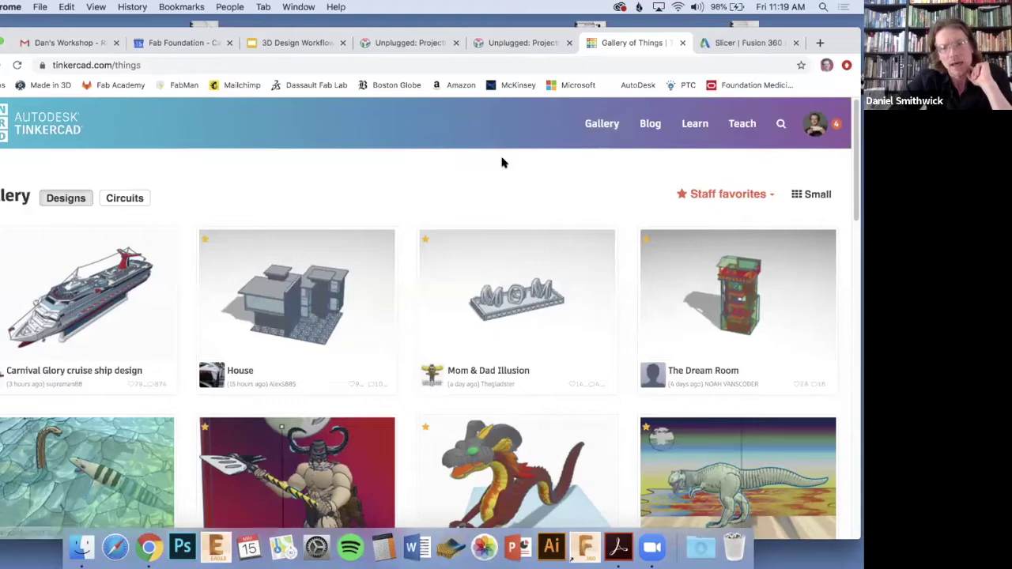
pyautogui.scroll(-1, 409, 310)
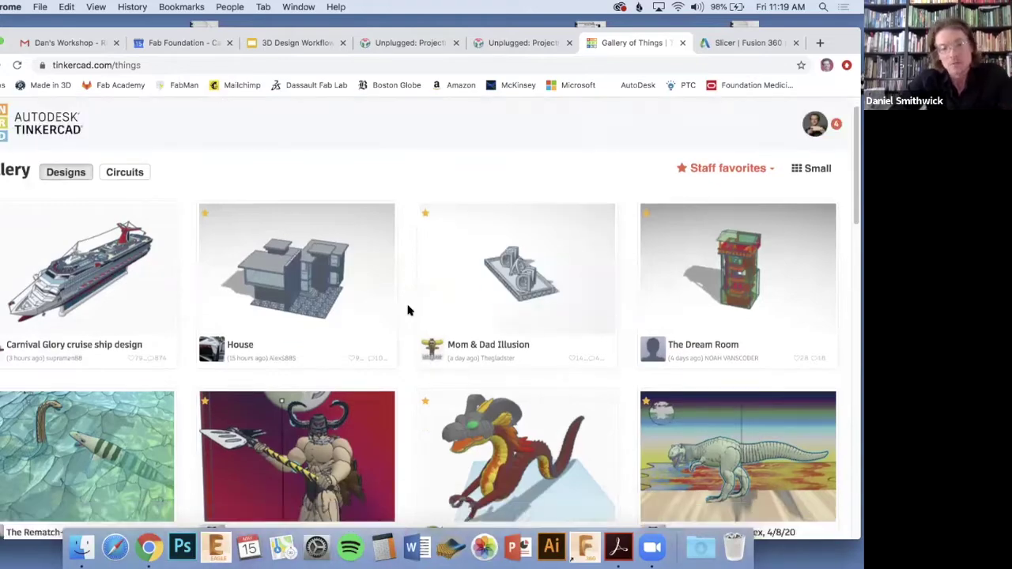
pyautogui.scroll(-3, 409, 310)
pyautogui.scroll(-6, 408, 310)
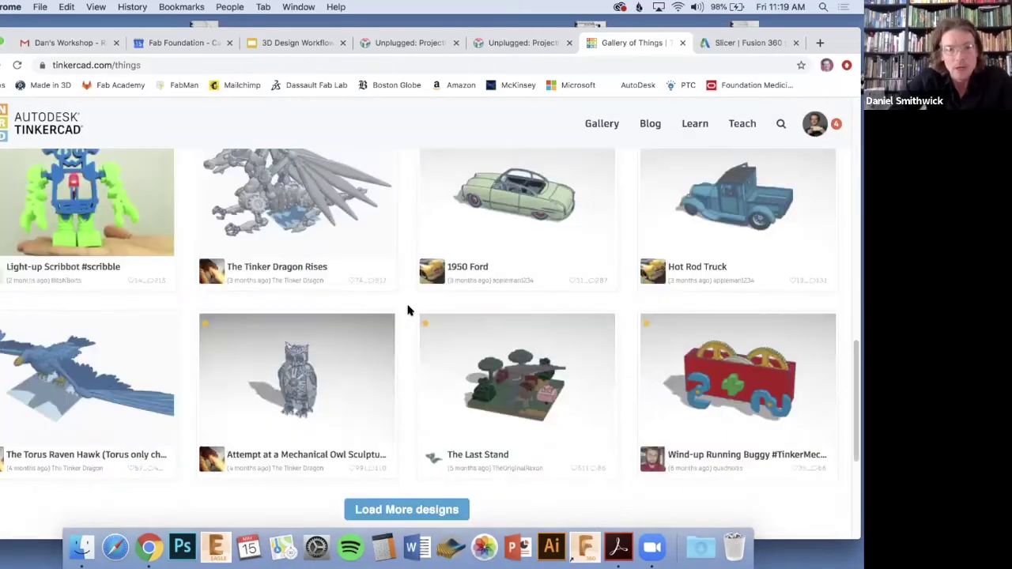
pyautogui.scroll(-3, 409, 310)
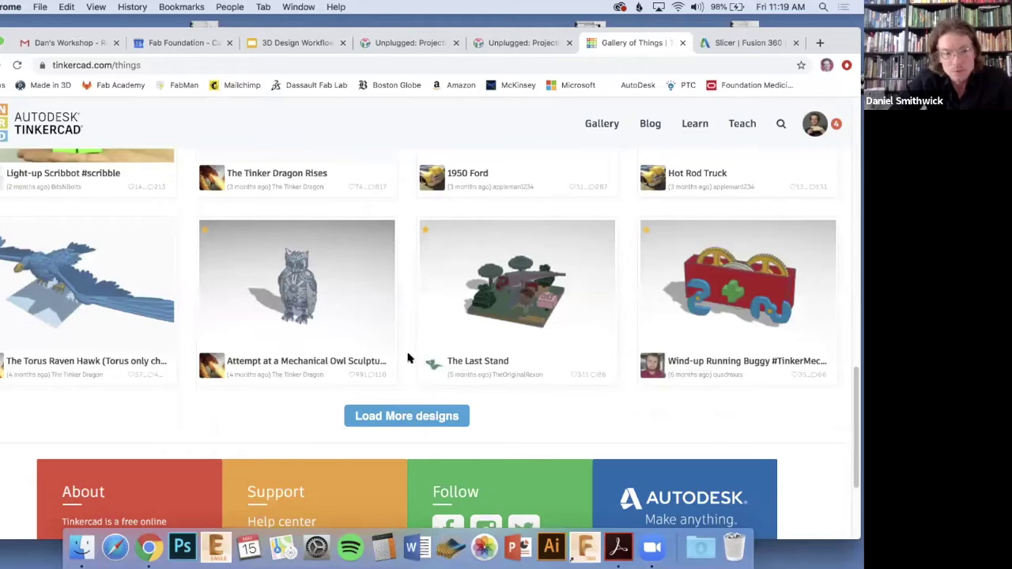
pyautogui.scroll(20, 403, 372)
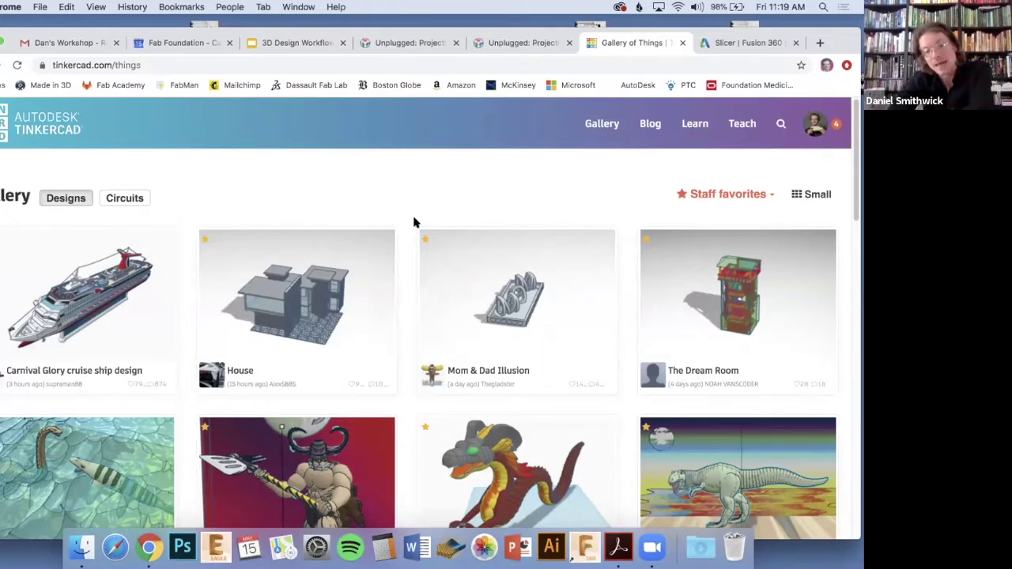
pyautogui.scroll(-3, 405, 339)
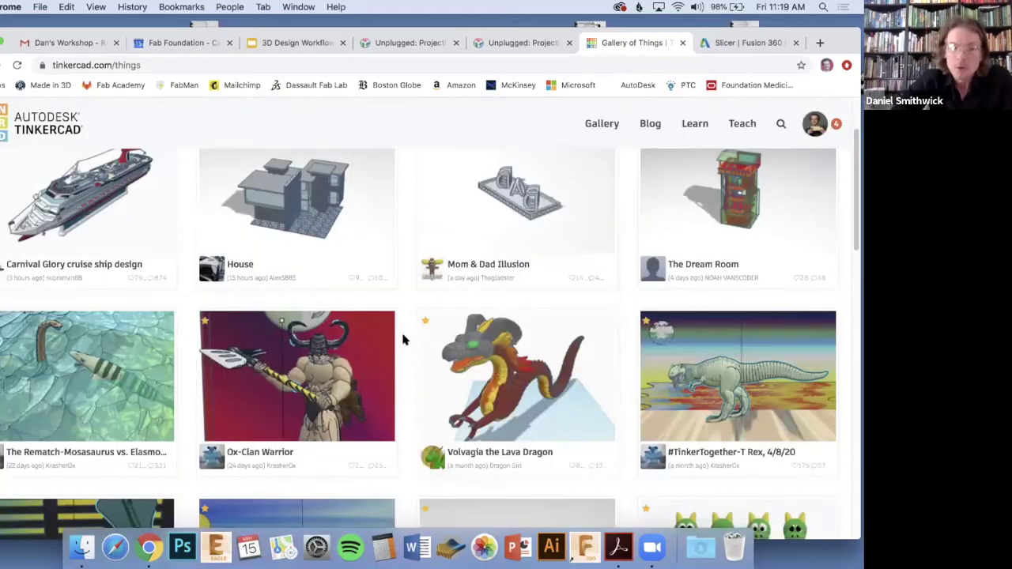
pyautogui.scroll(-6, 403, 340)
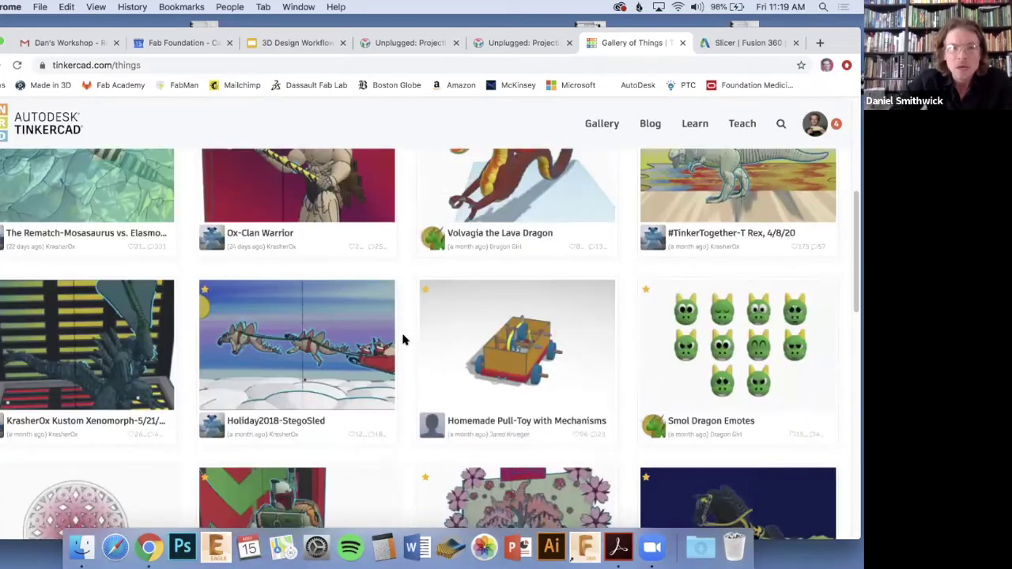
pyautogui.scroll(9, 402, 339)
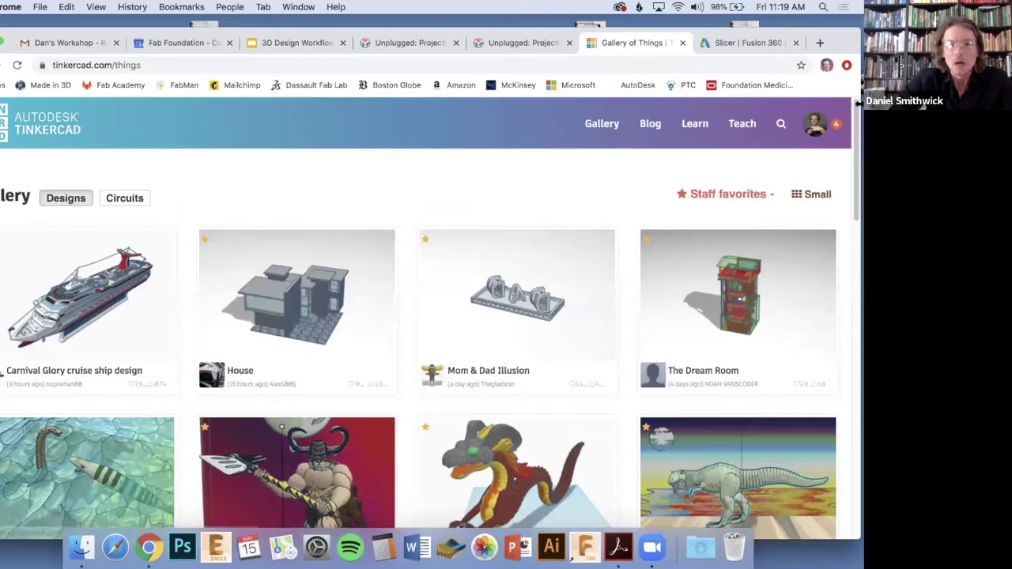
# Search the gallery's 3D designs for "dogs" and make an editable copy of the Puppy design.
pyautogui.click(780, 123)
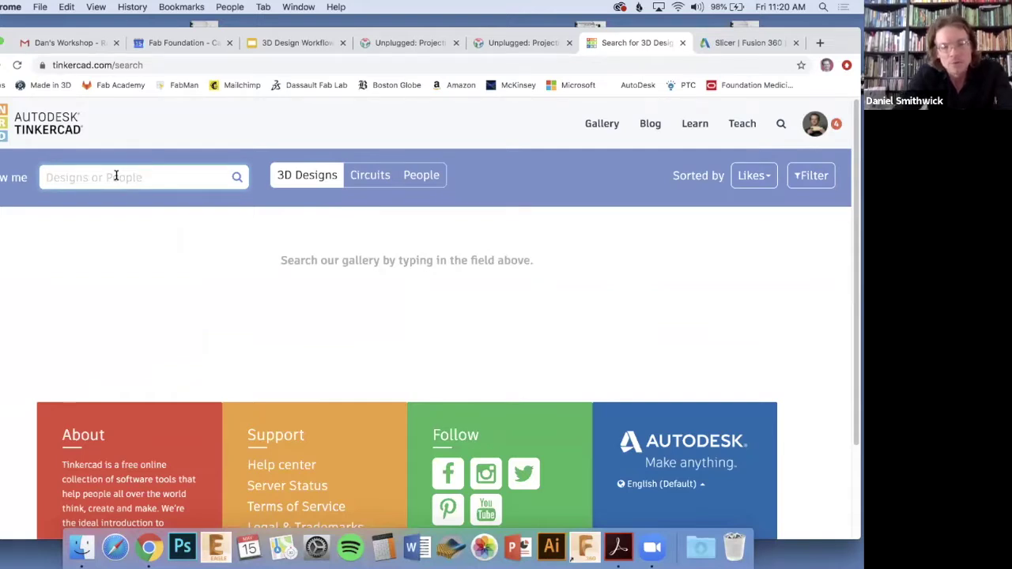
pyautogui.write('dogs')
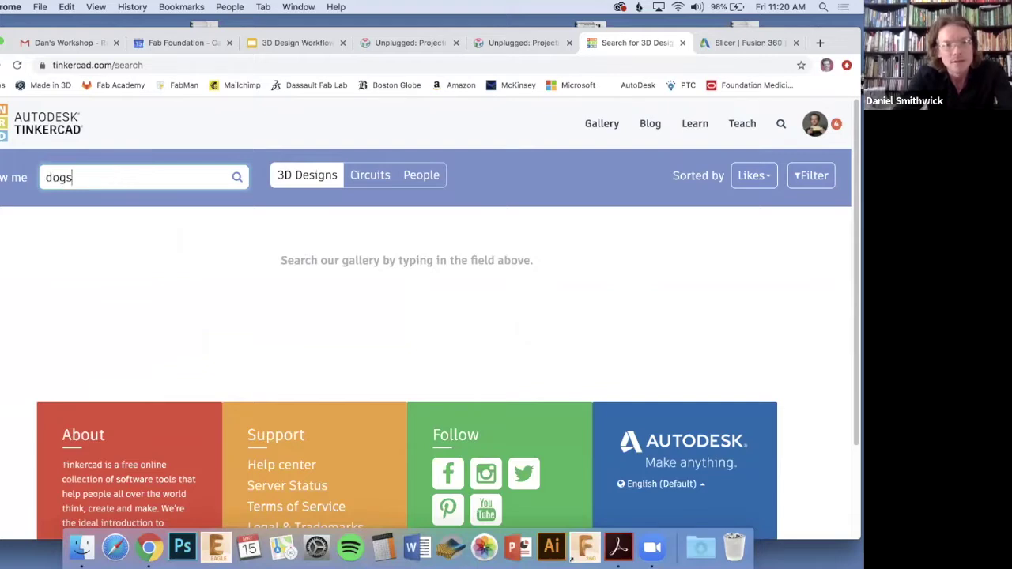
pyautogui.press('Return')
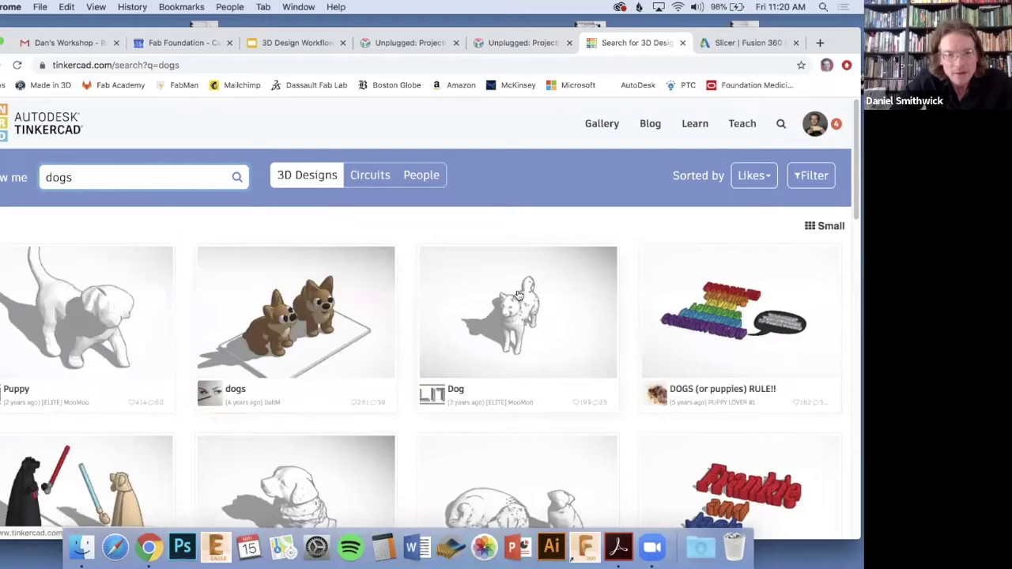
pyautogui.click(97, 322)
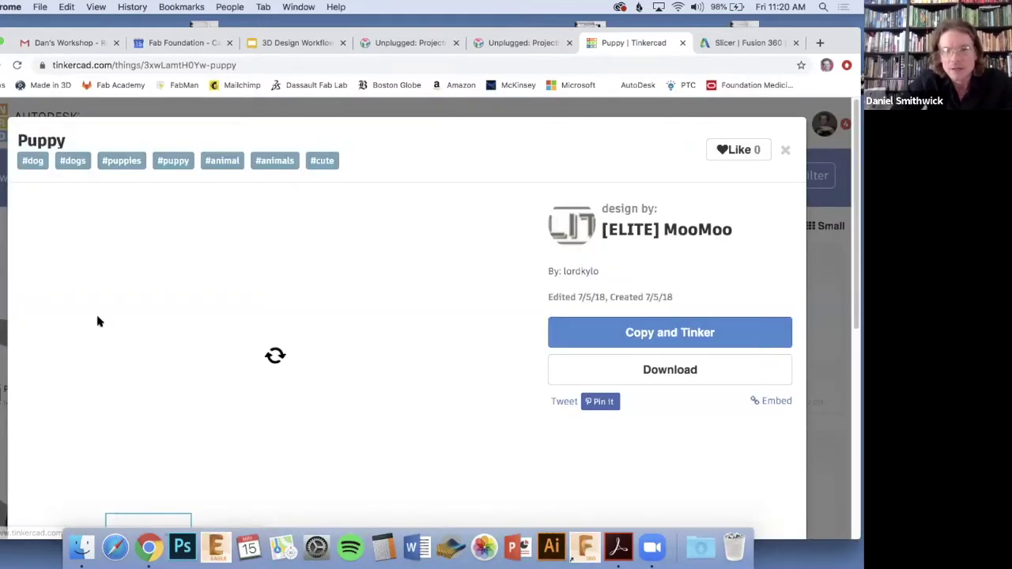
pyautogui.click(661, 333)
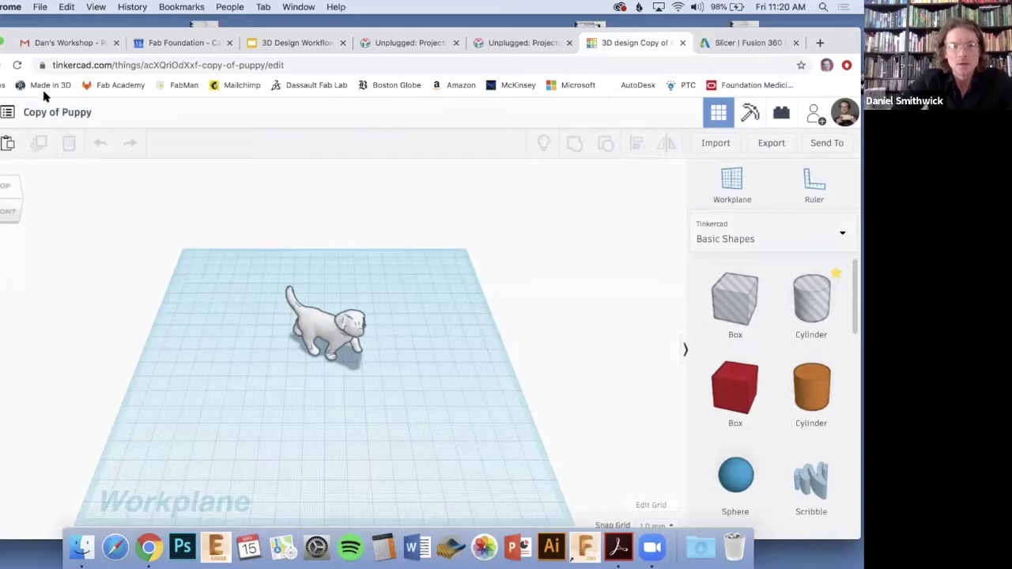
# Place a solid red box on the workplane beside the puppy and add a box hole partly overlapping it.
pyautogui.scroll(10, 334, 338)
pyautogui.scroll(-7, 370, 372)
pyautogui.scroll(-4, 354, 318)
pyautogui.scroll(6, 355, 320)
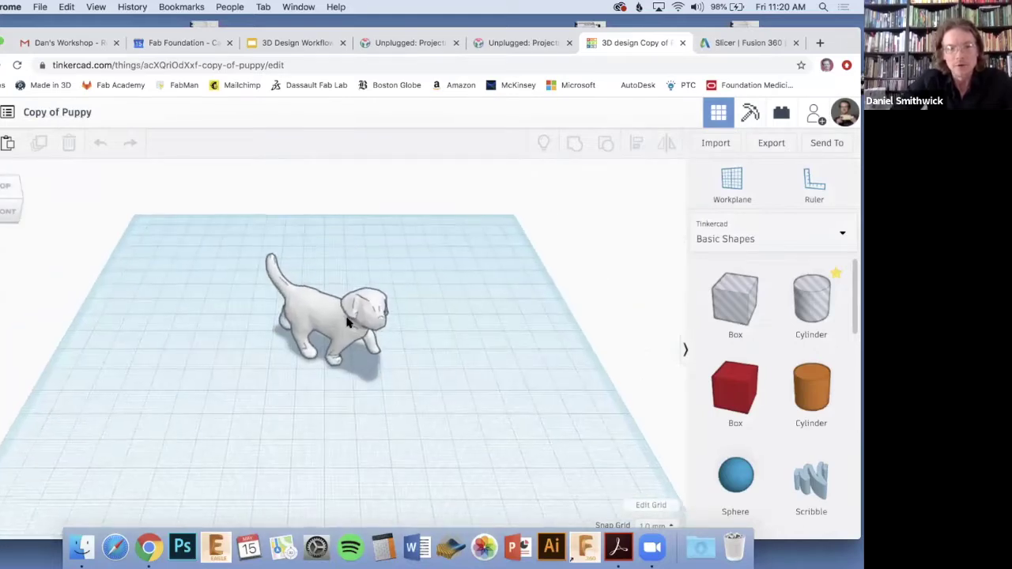
pyautogui.moveTo(154, 298); pyautogui.dragTo(457, 296, button='right')
pyautogui.moveTo(309, 311); pyautogui.dragTo(592, 348, button='right')
pyautogui.moveTo(735, 389); pyautogui.dragTo(577, 385)
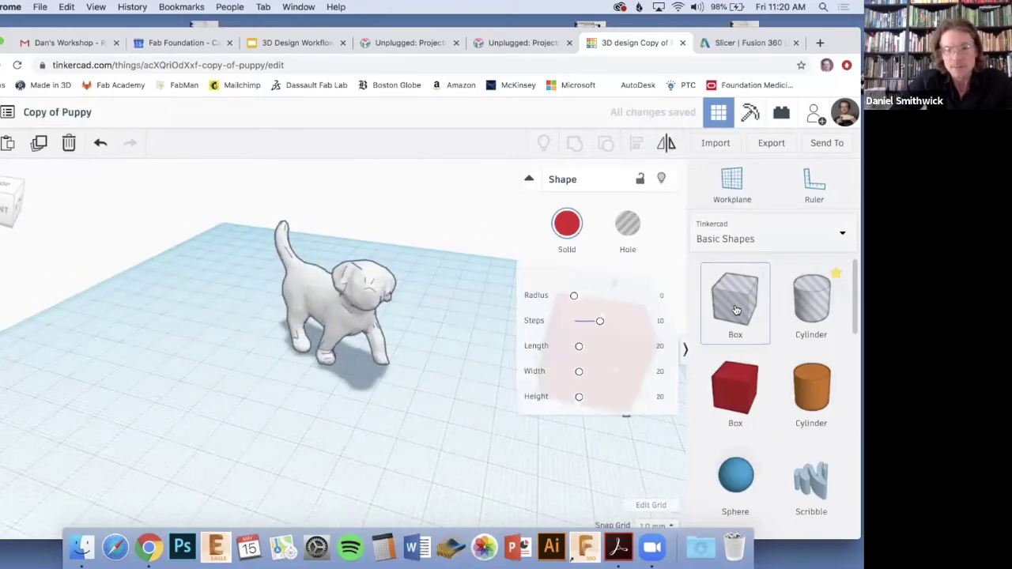
pyautogui.moveTo(739, 305); pyautogui.dragTo(528, 393)
# Group the red box with the overlapping hole to cut a notch, and move the notched box slightly further back on the workplane.
pyautogui.moveTo(633, 441); pyautogui.dragTo(527, 329)
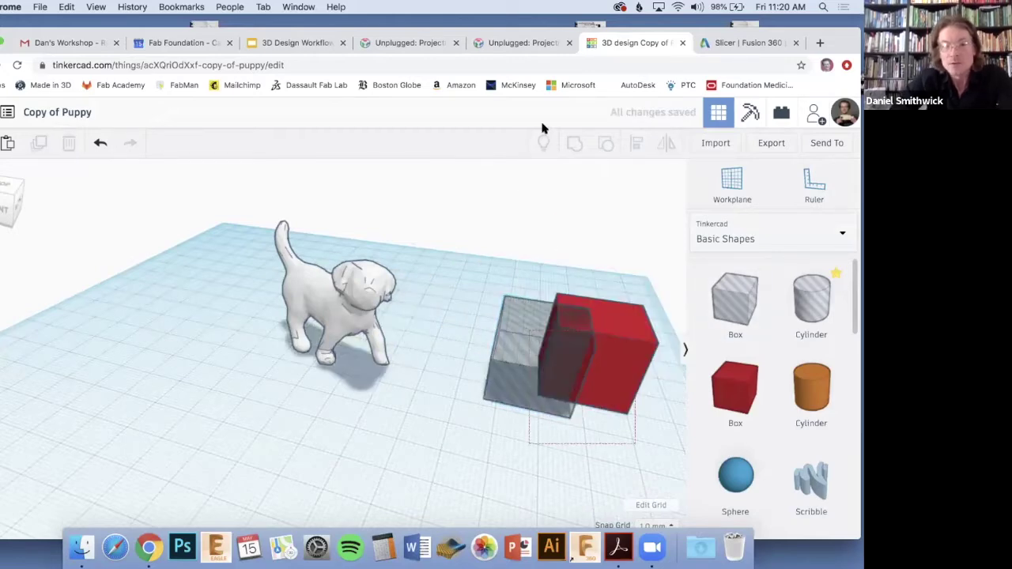
pyautogui.click(575, 147)
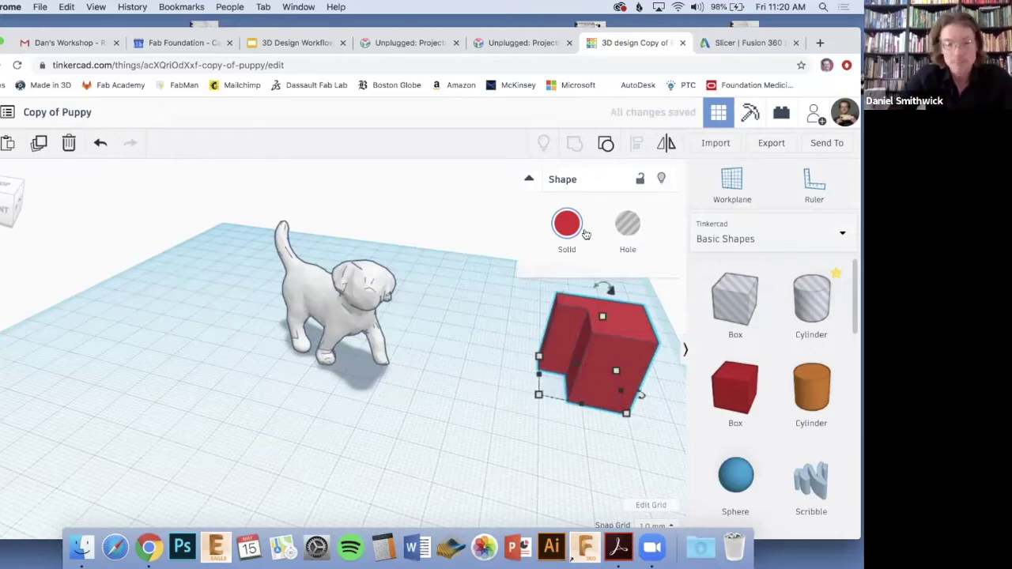
pyautogui.moveTo(620, 329); pyautogui.dragTo(635, 309)
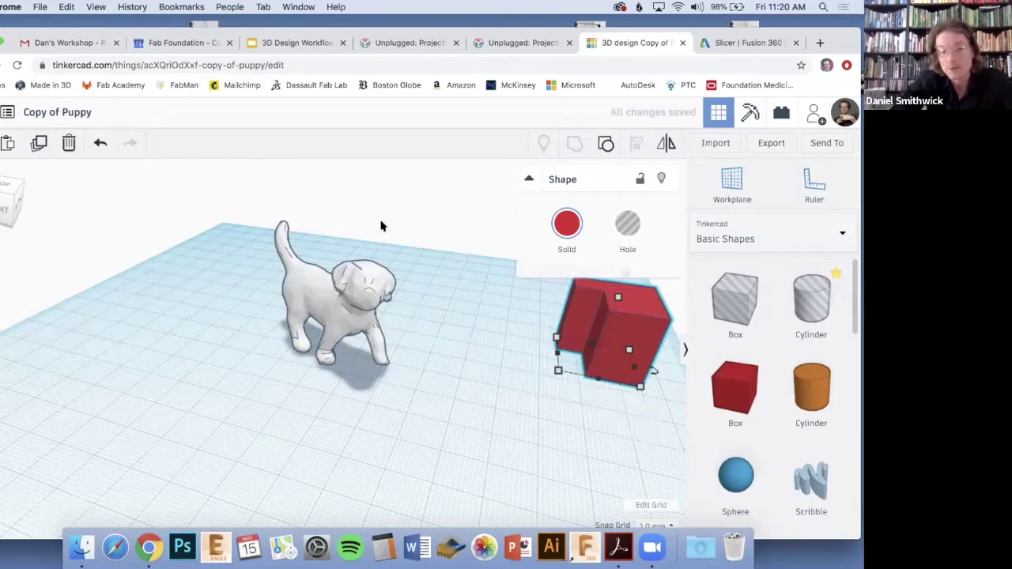
pyautogui.click(435, 229)
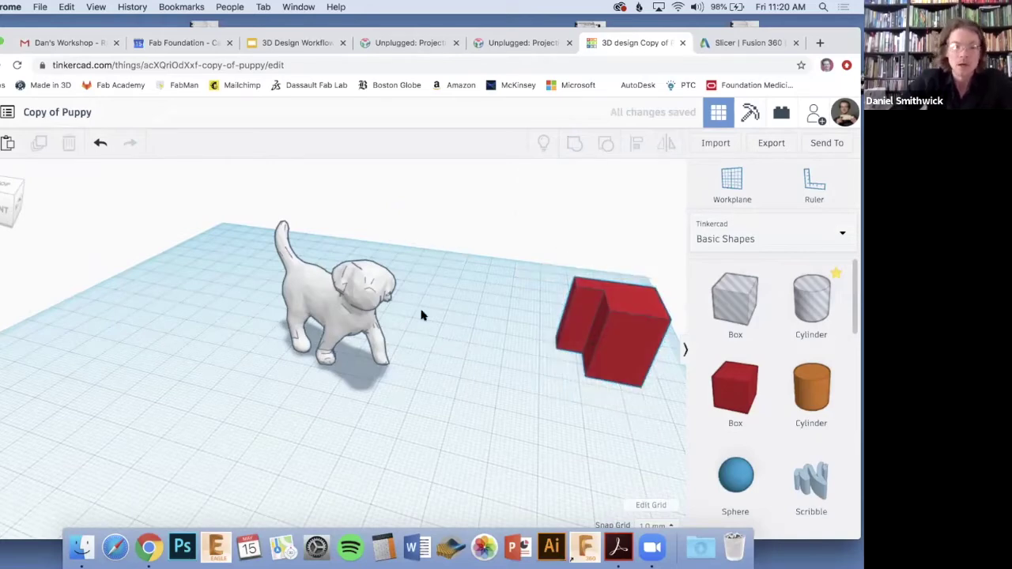
pyautogui.moveTo(422, 315); pyautogui.dragTo(425, 310, button='right')
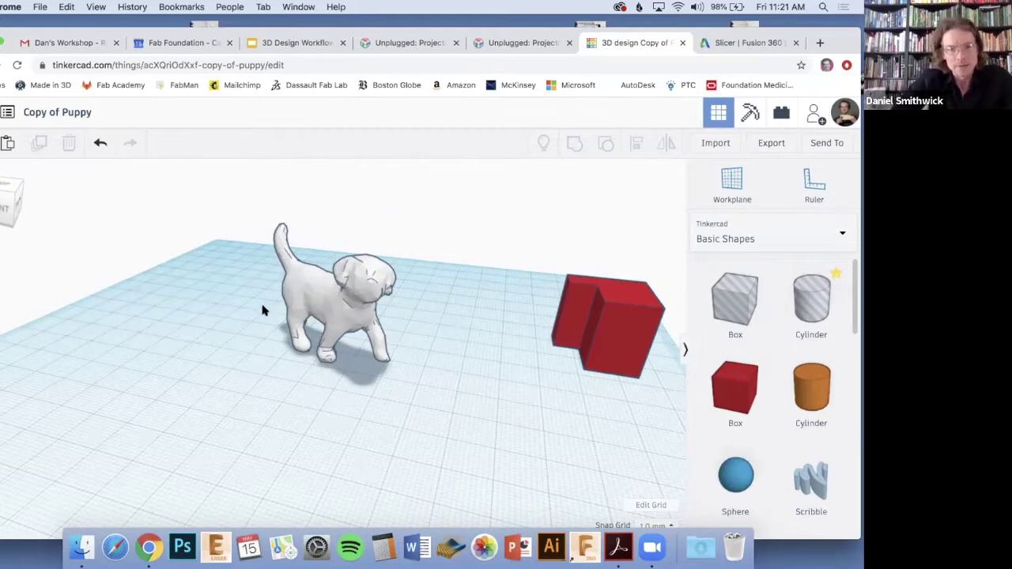
# Export only the puppy shape from the design as an STL file for 3D printing.
pyautogui.scroll(3, 261, 303)
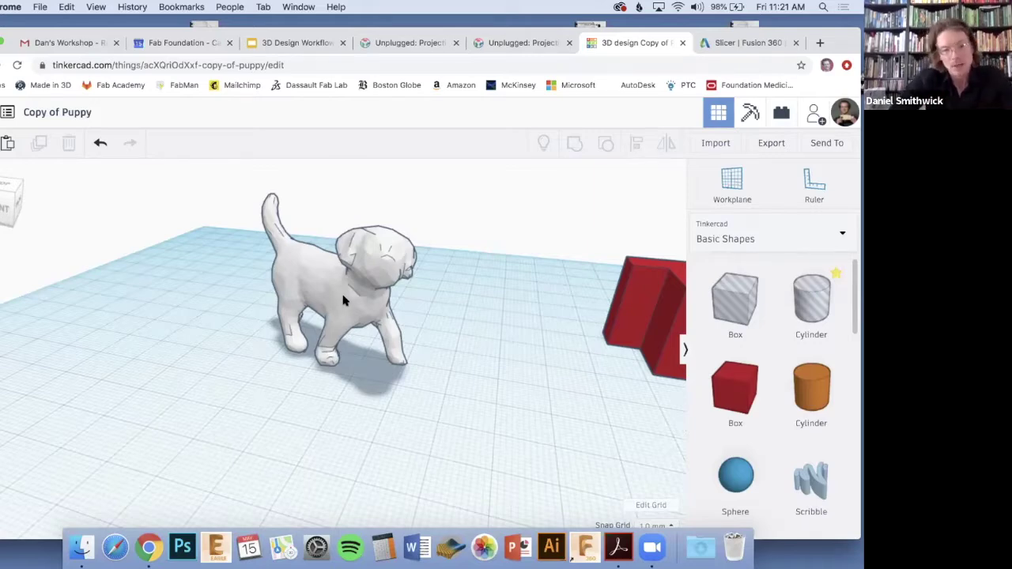
pyautogui.click(344, 357)
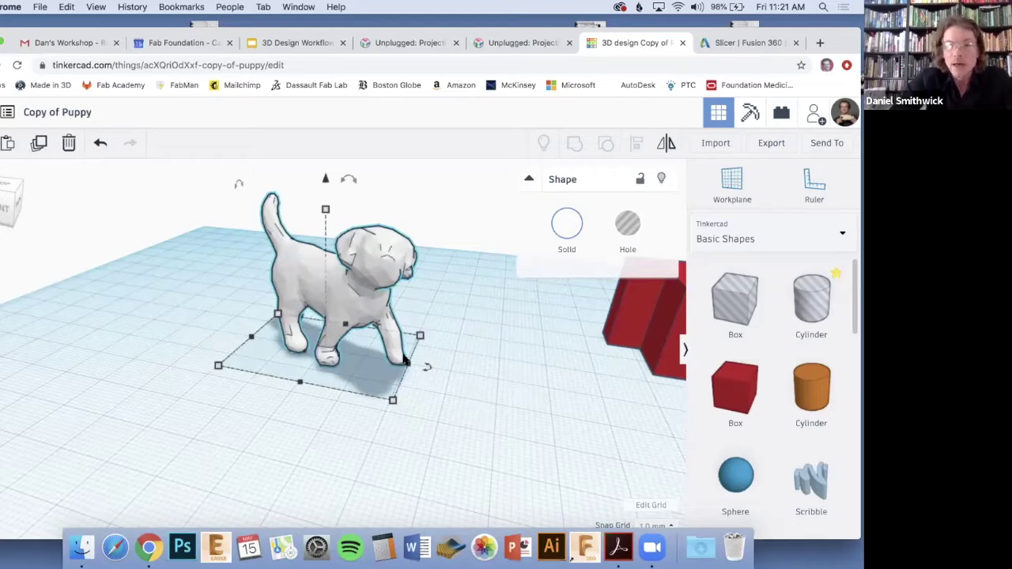
pyautogui.click(771, 144)
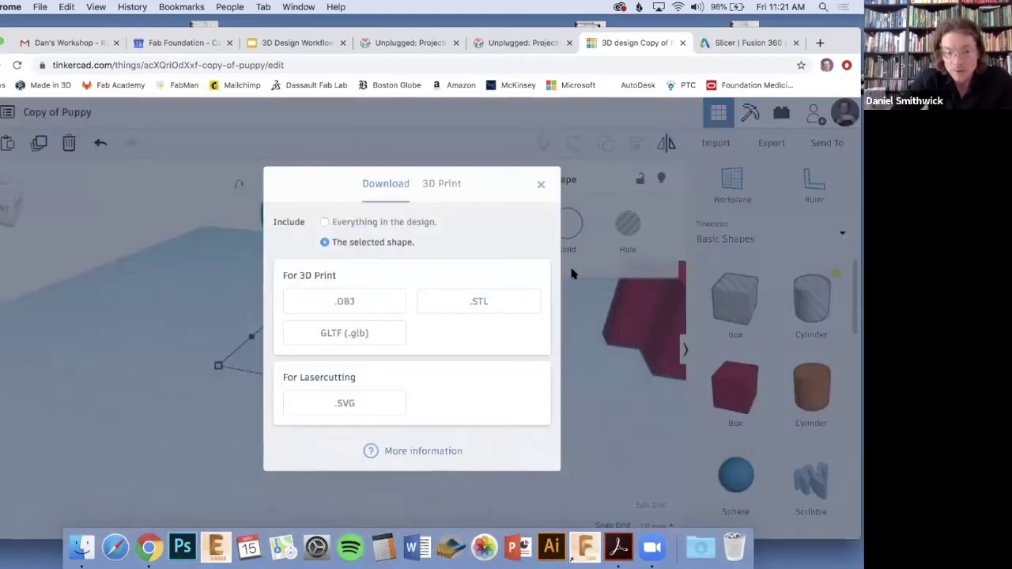
pyautogui.click(479, 303)
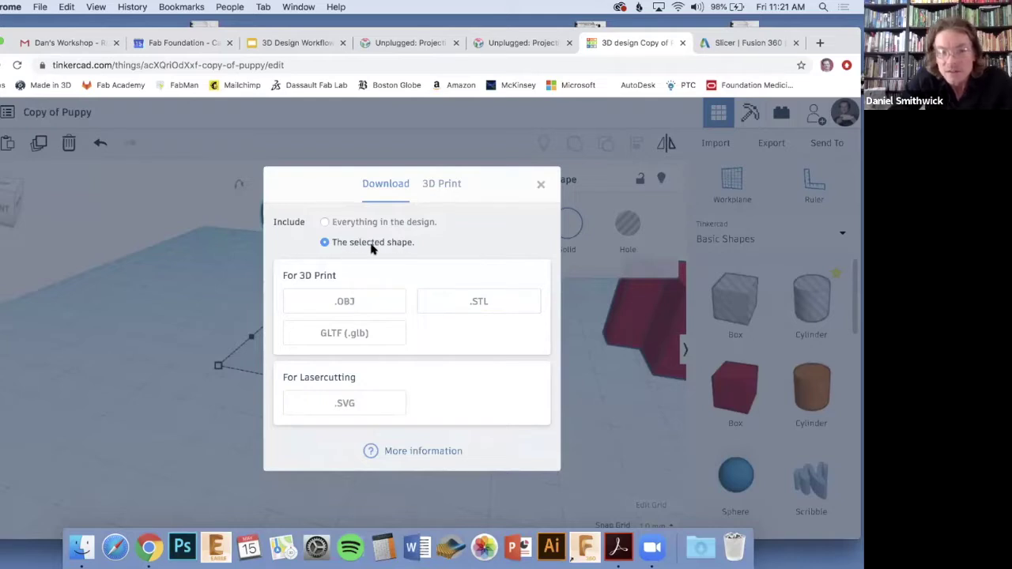
pyautogui.click(482, 307)
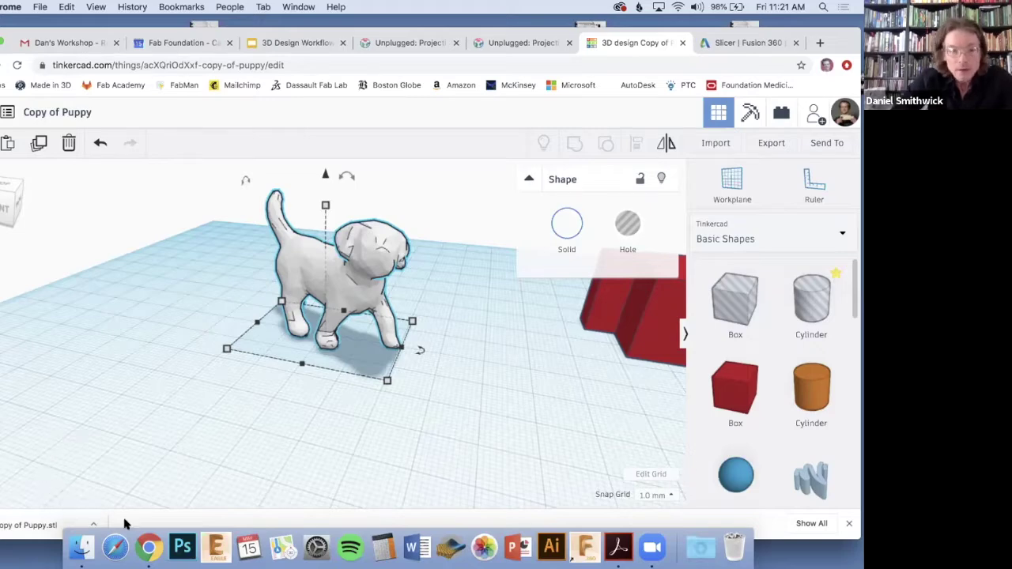
# Switch to Slicer for Fusion 360 and import Copy of Puppy.stl from Downloads with the mesh up-axis changed to Z.
pyautogui.click(451, 548)
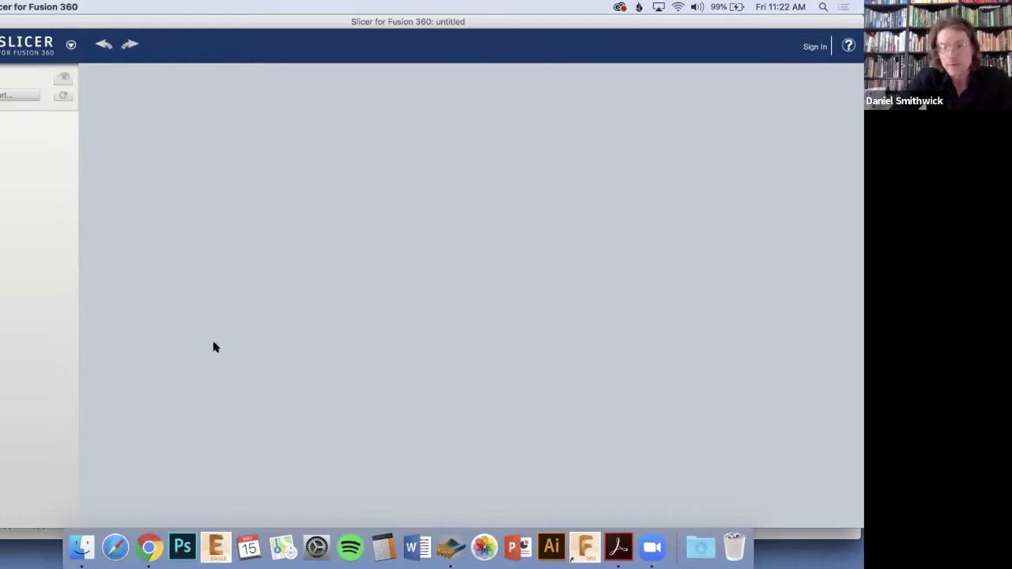
pyautogui.click(3, 95)
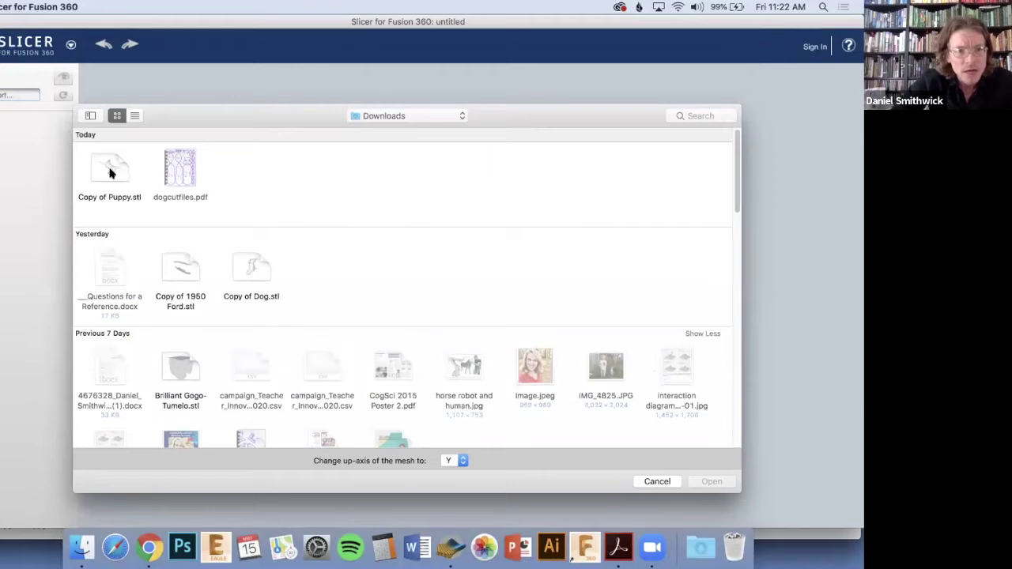
pyautogui.click(111, 173)
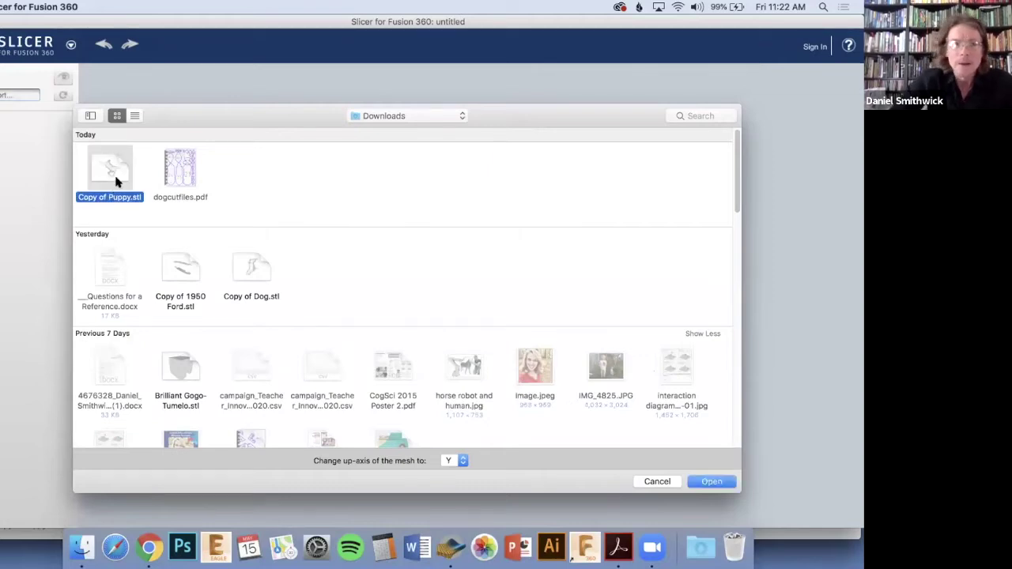
pyautogui.moveTo(274, 117); pyautogui.dragTo(277, 102)
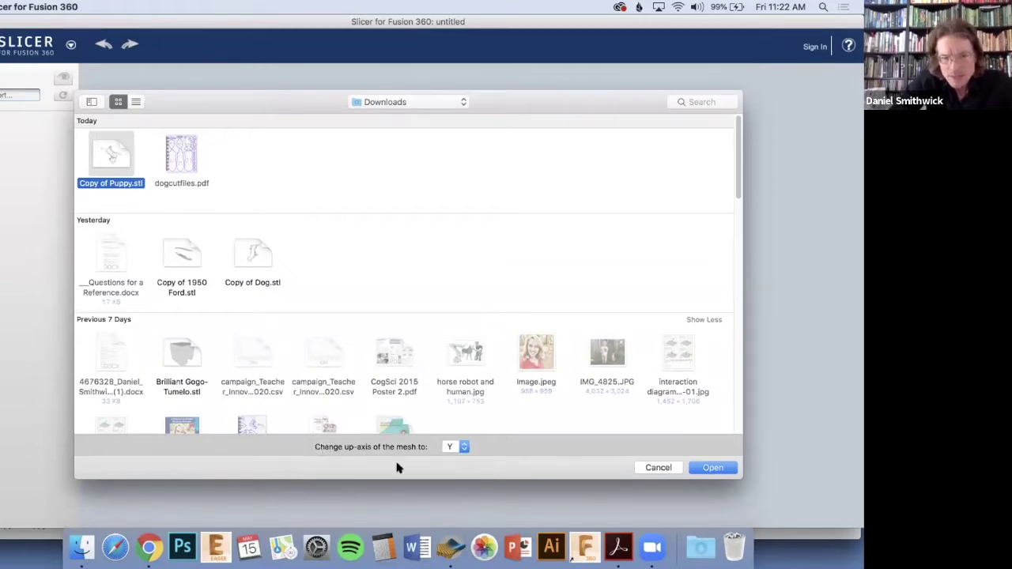
pyautogui.click(465, 448)
pyautogui.click(457, 460)
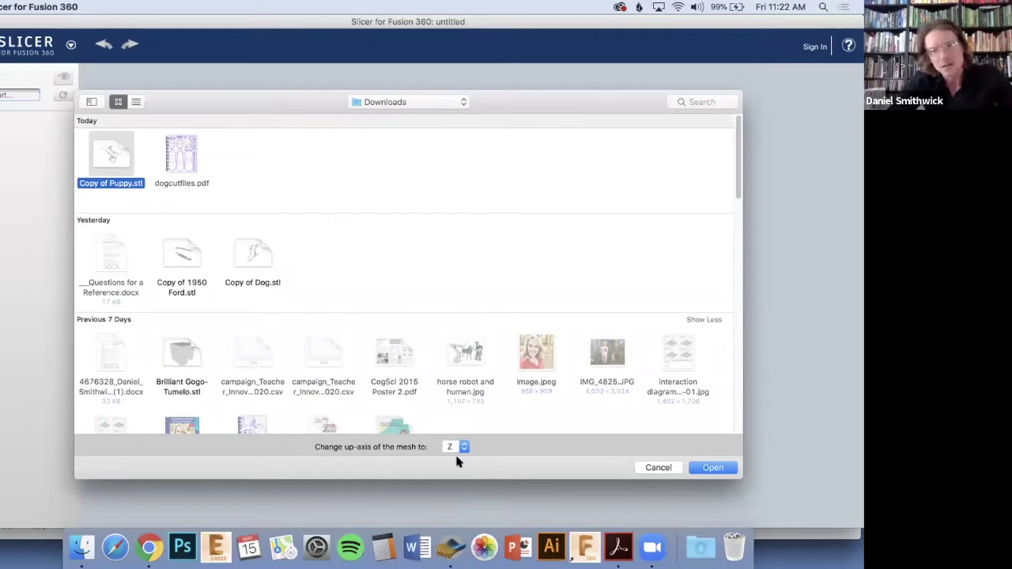
pyautogui.moveTo(515, 111); pyautogui.dragTo(465, 113)
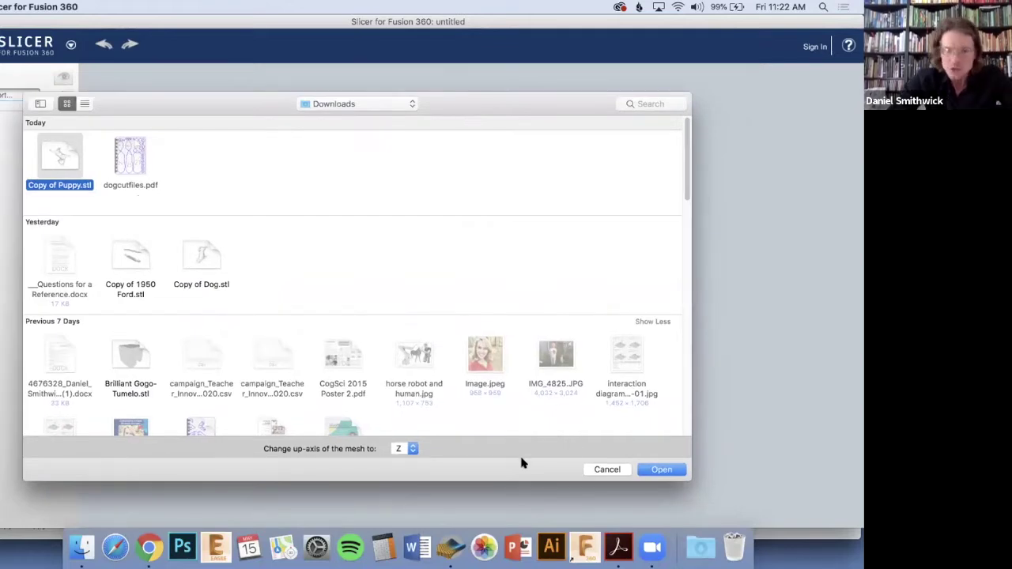
pyautogui.click(663, 470)
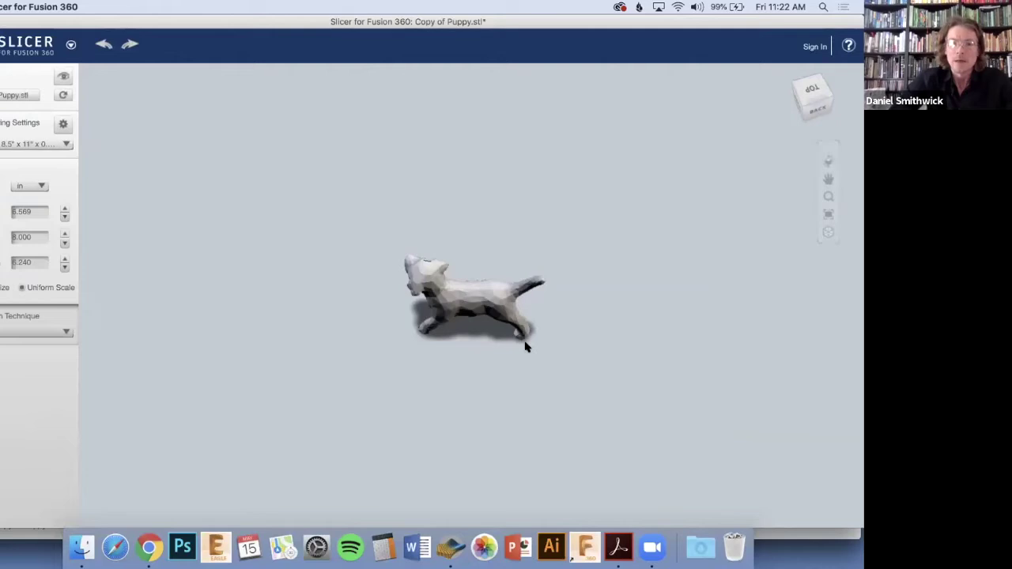
# Inspect the imported puppy from the front and set its construction technique to Stacked Slices.
pyautogui.scroll(5, 440, 328)
pyautogui.scroll(2, 440, 328)
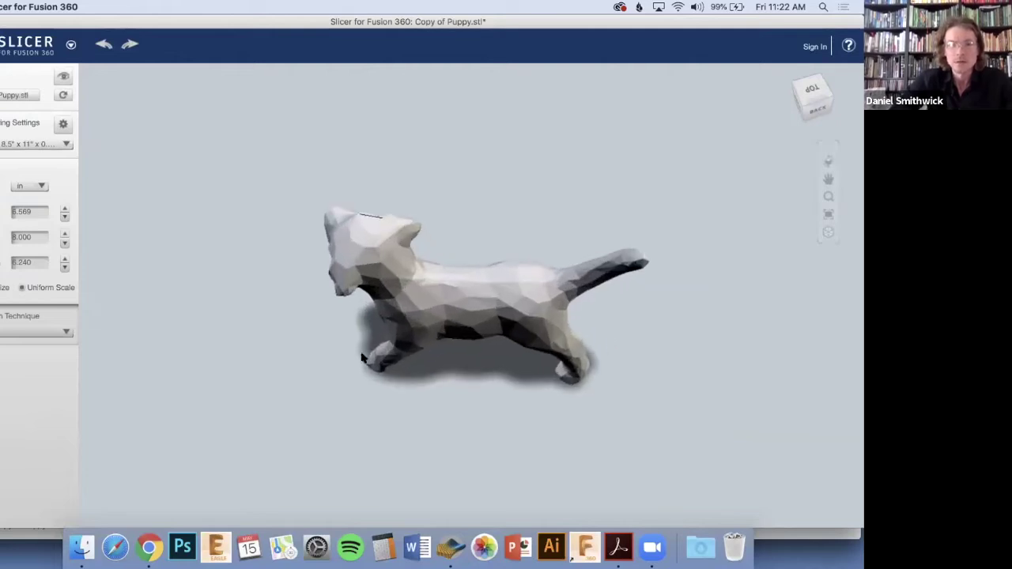
pyautogui.moveTo(441, 328); pyautogui.dragTo(481, 301)
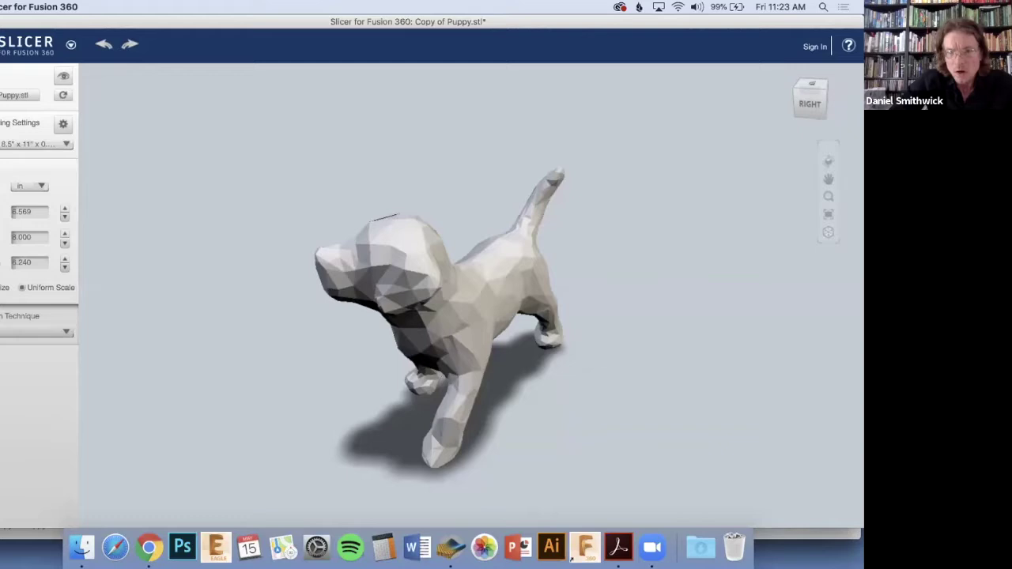
pyautogui.click(22, 334)
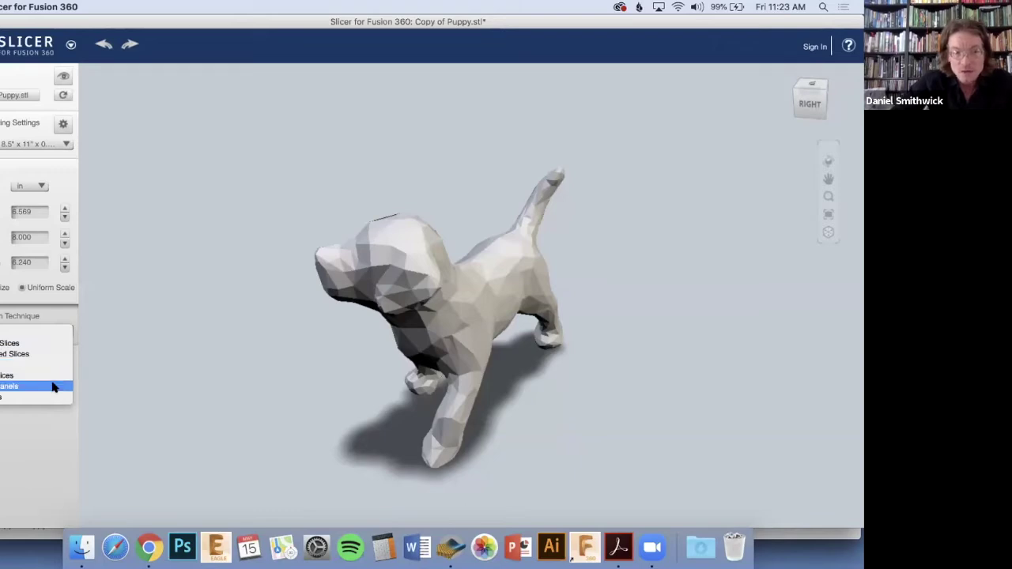
pyautogui.click(8, 349)
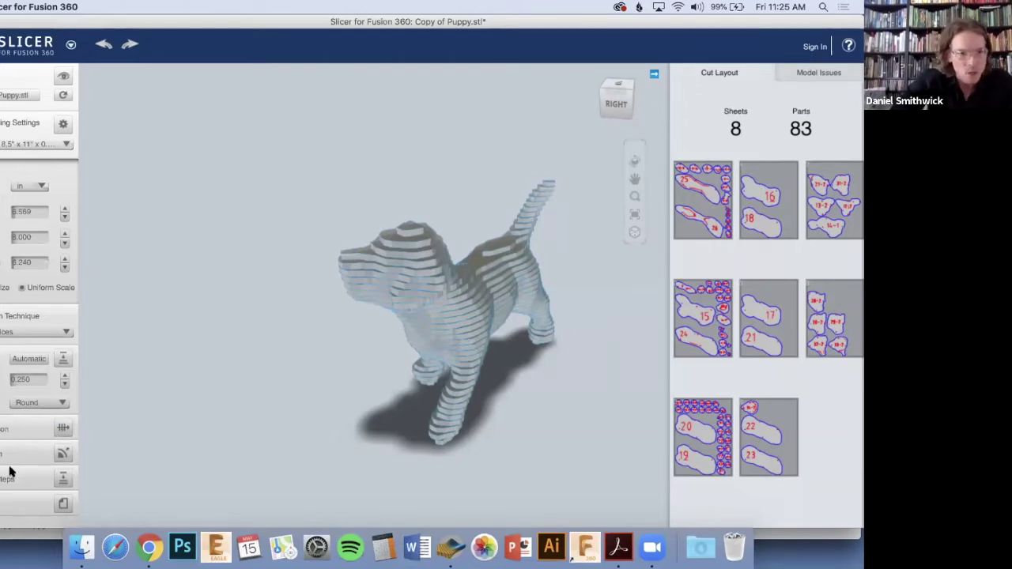
# Preview the assembly steps of the sliced puppy in cardboard, stepping back through the last parts and forward to the end.
pyautogui.click(65, 479)
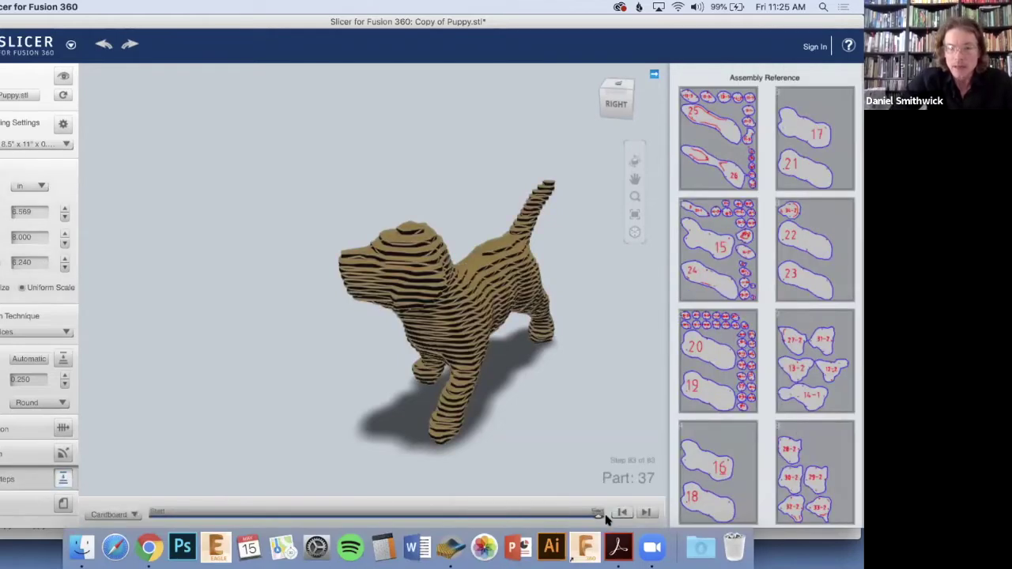
pyautogui.moveTo(599, 514)
pyautogui.mouseDown()
pyautogui.moveTo(118, 506)
pyautogui.moveTo(211, 522)
pyautogui.moveTo(407, 528)
pyautogui.moveTo(422, 518)
pyautogui.moveTo(589, 519)
pyautogui.mouseUp()
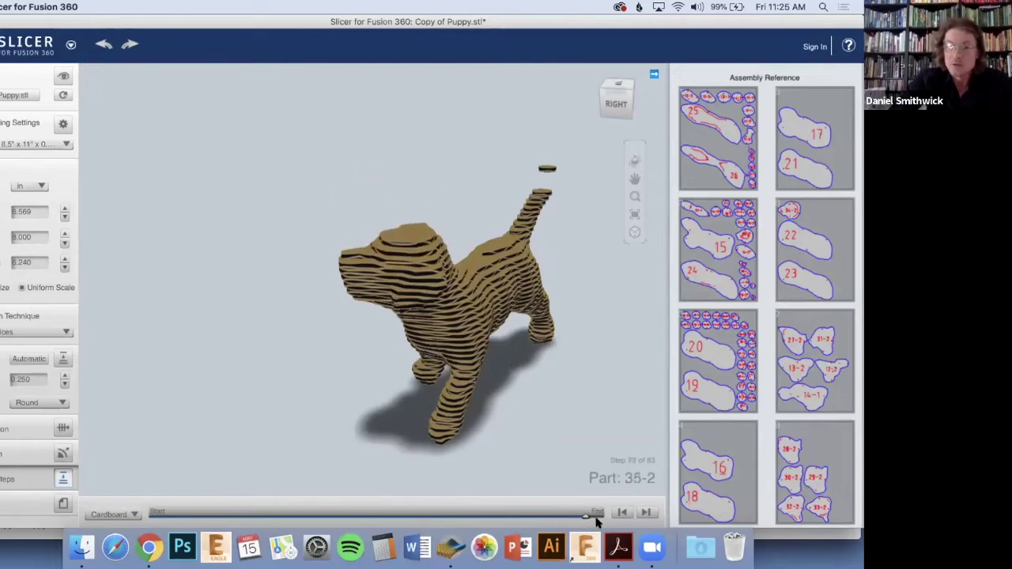
pyautogui.moveTo(552, 519); pyautogui.dragTo(599, 516)
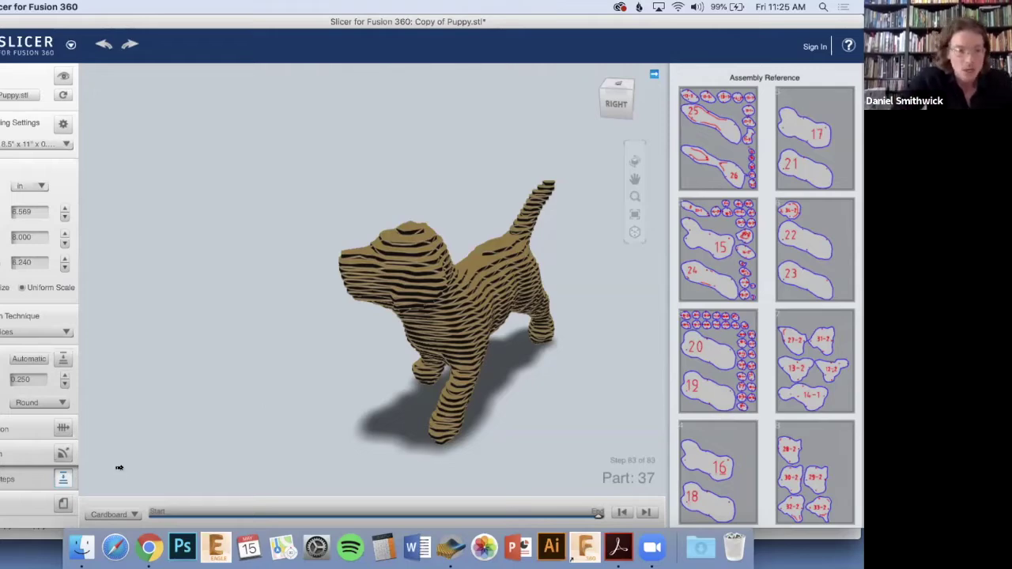
# Review the cut plans, change the material to the 13.90" x 19.69" x 0.1772" sheet preset, and reopen the plans.
pyautogui.click(63, 504)
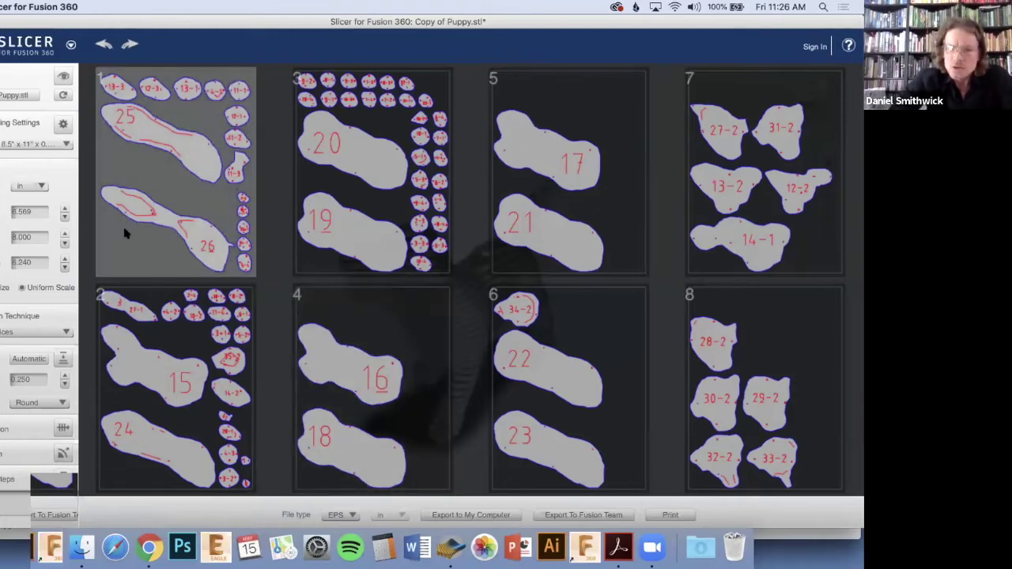
pyautogui.click(36, 146)
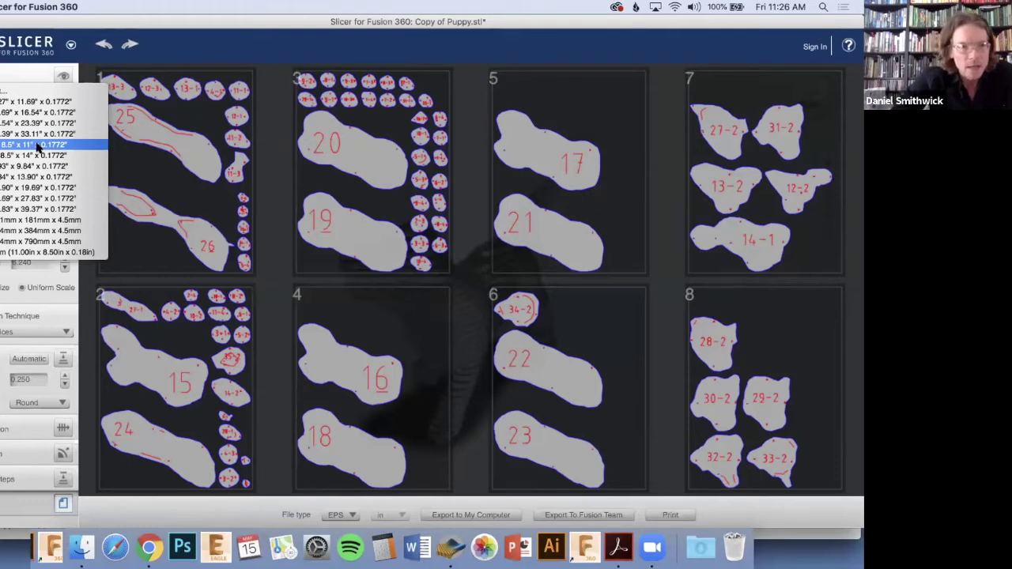
pyautogui.click(38, 190)
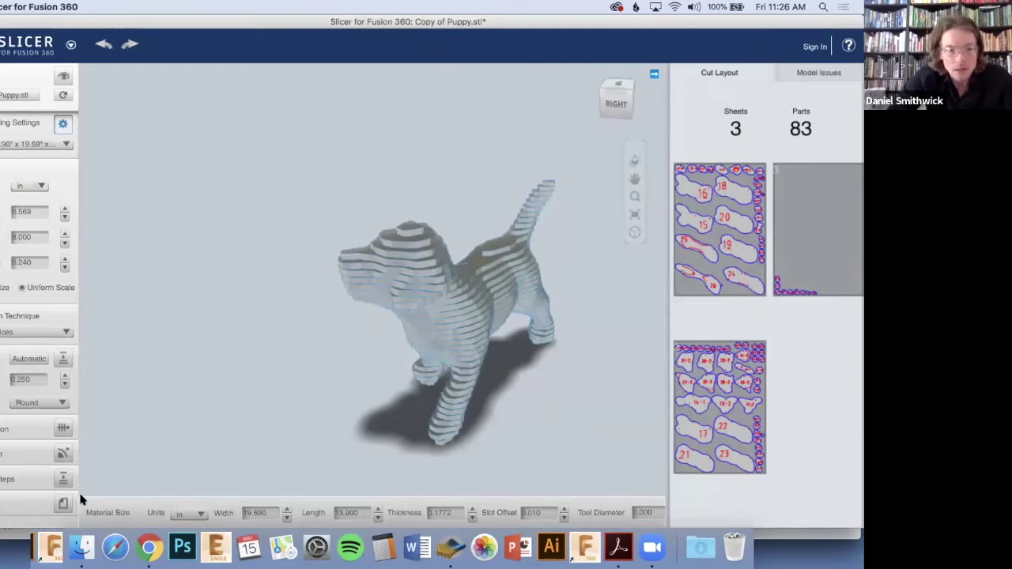
pyautogui.click(63, 504)
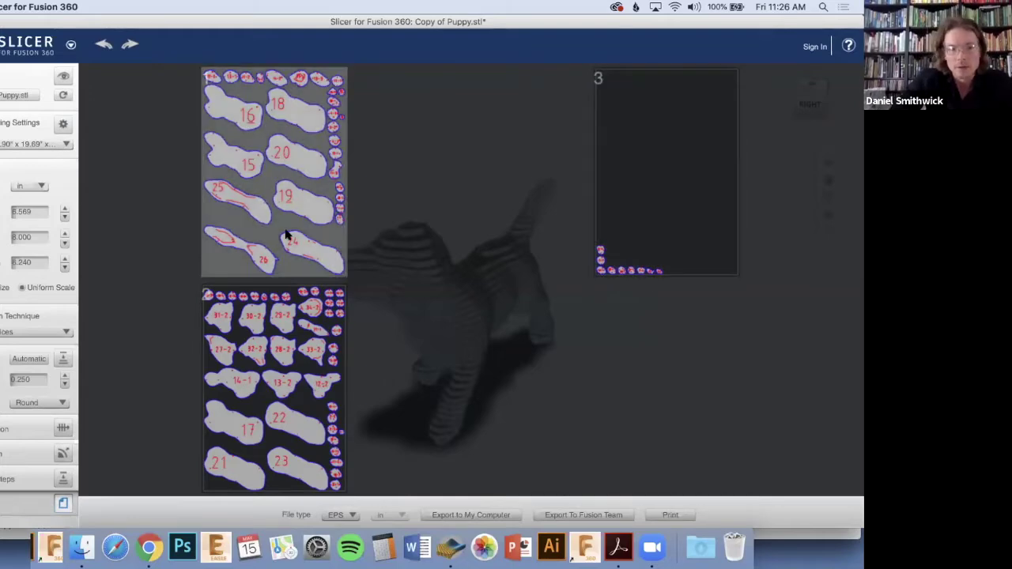
# Export the cut plans to the computer as a PDF named "cut sheets" in the Downloads folder.
pyautogui.click(352, 514)
pyautogui.click(293, 515)
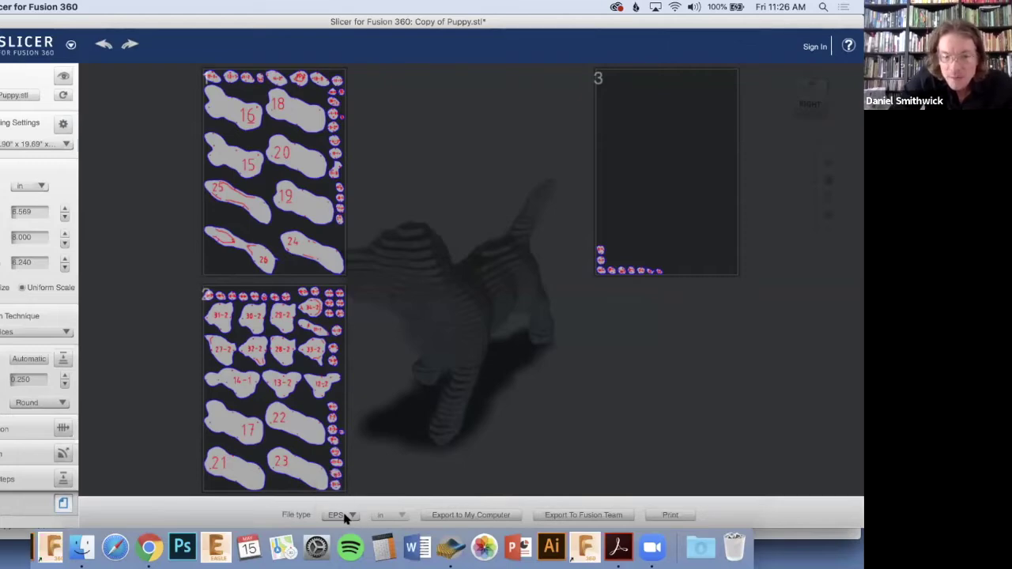
pyautogui.click(346, 515)
pyautogui.click(341, 490)
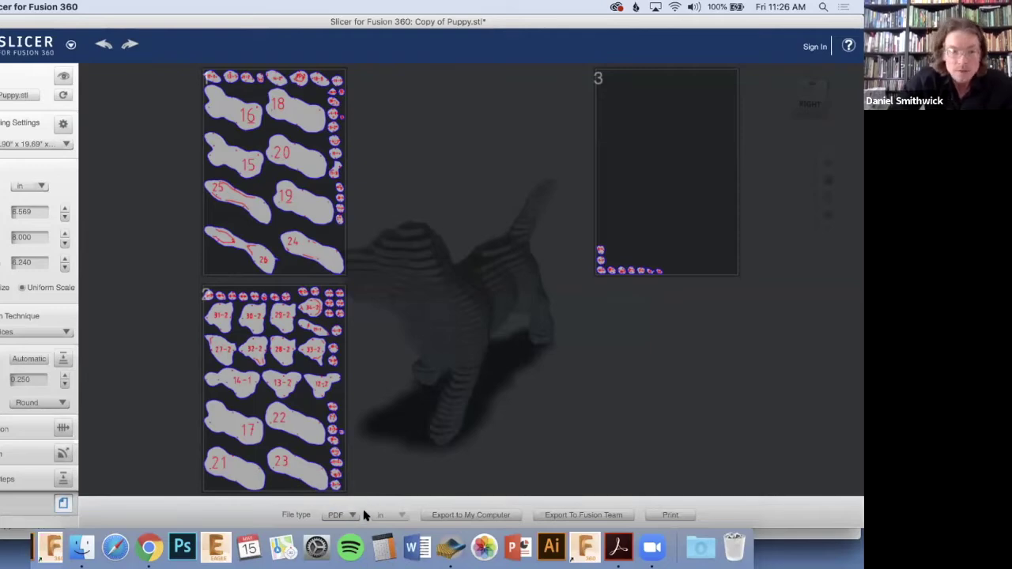
pyautogui.click(471, 515)
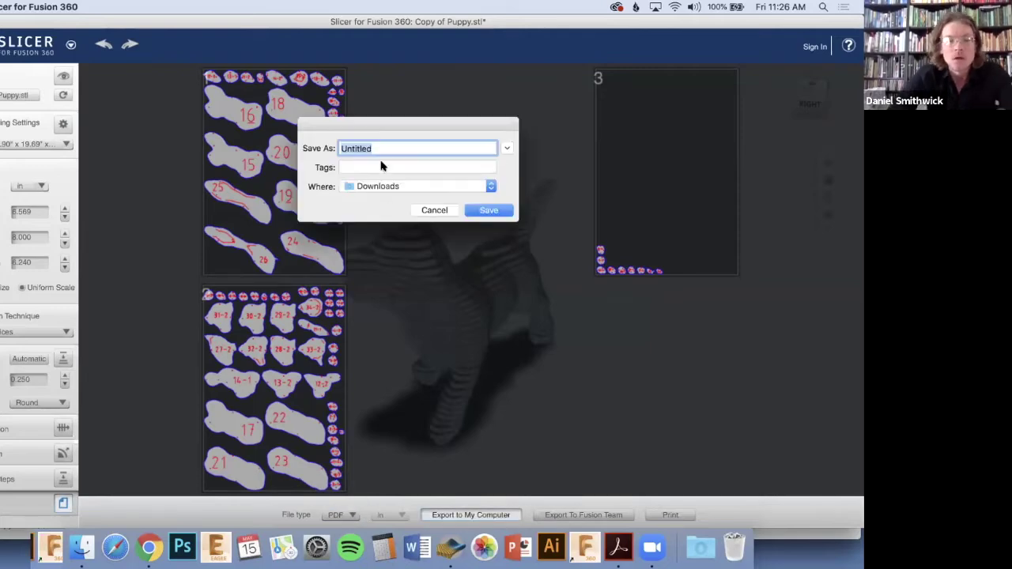
pyautogui.write('cut sheets')
pyautogui.click(488, 211)
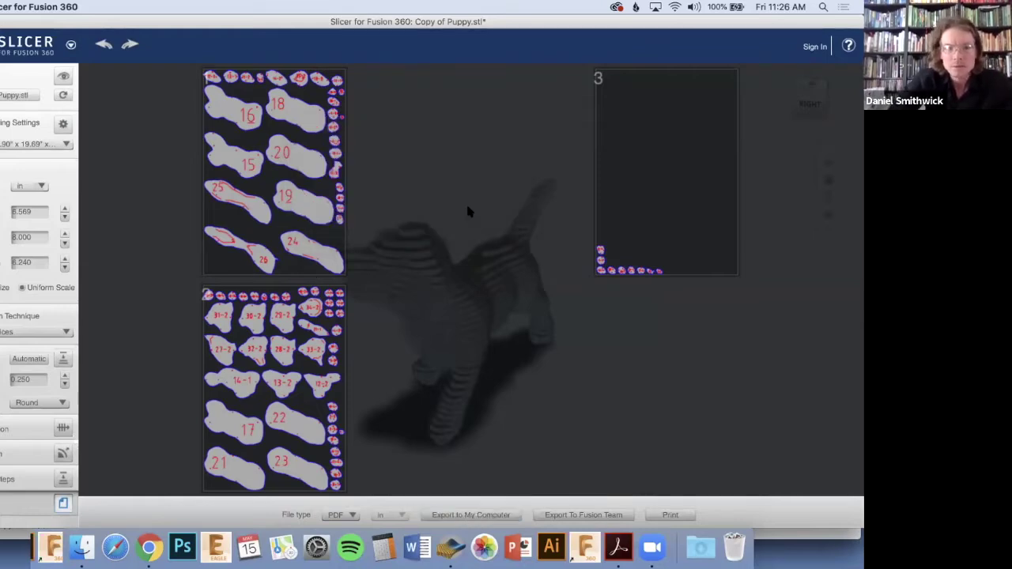
# Switch to Finder, open cut sheets.pdf from Downloads, and look through the numbered slice outlines on the sheets.
pyautogui.click(81, 546)
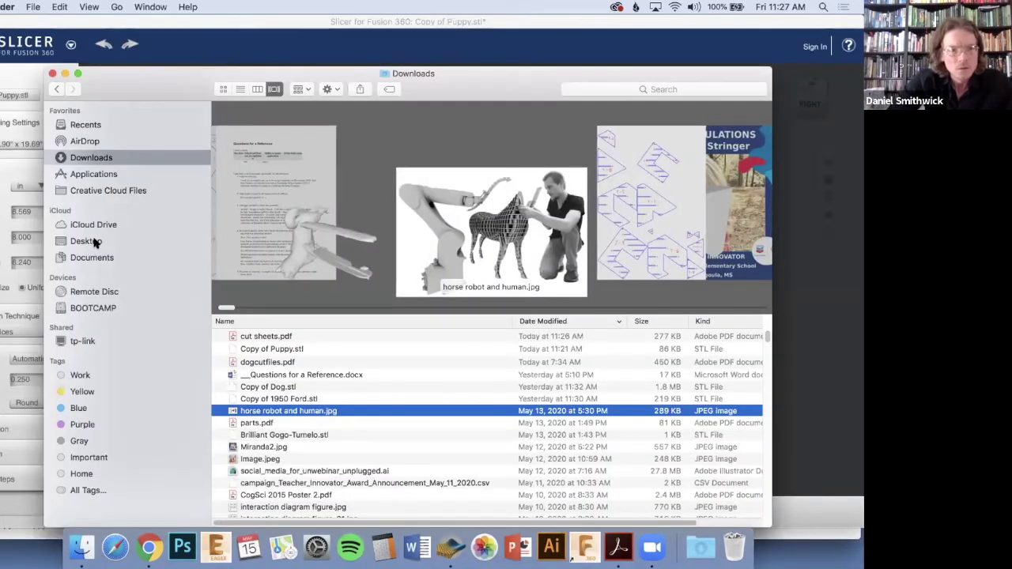
pyautogui.click(87, 240)
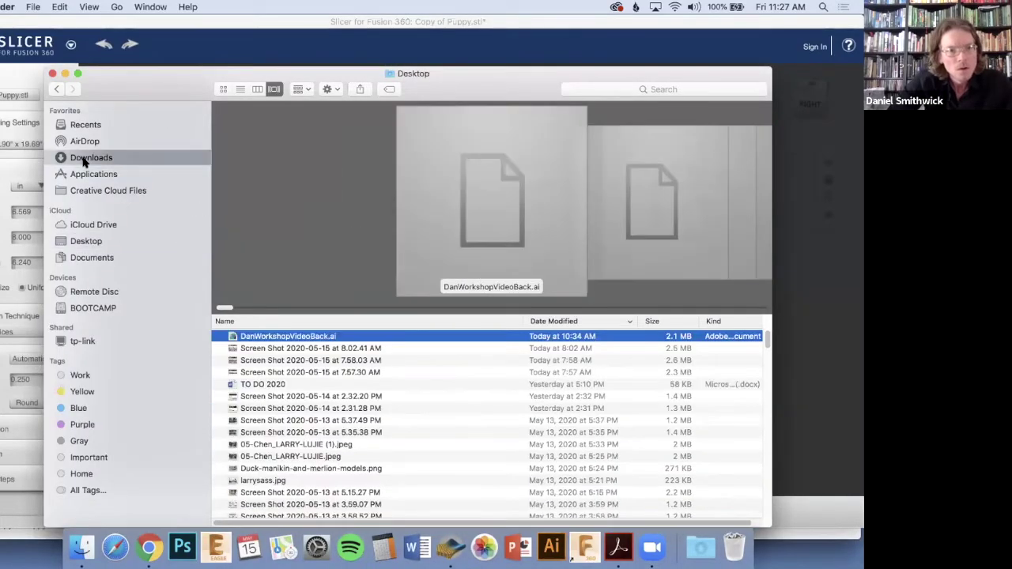
pyautogui.doubleClick(271, 339)
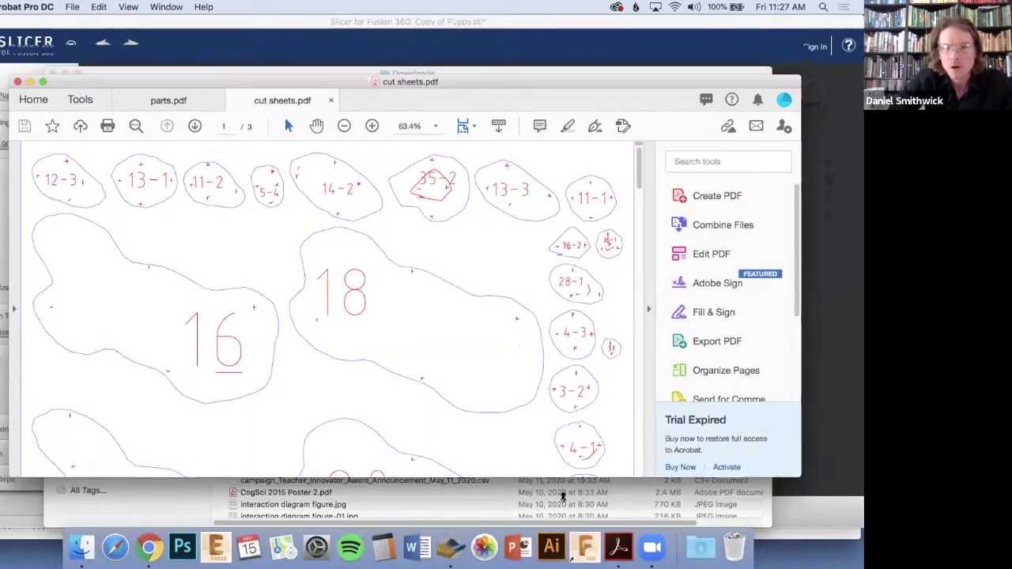
pyautogui.scroll(-5, 409, 377)
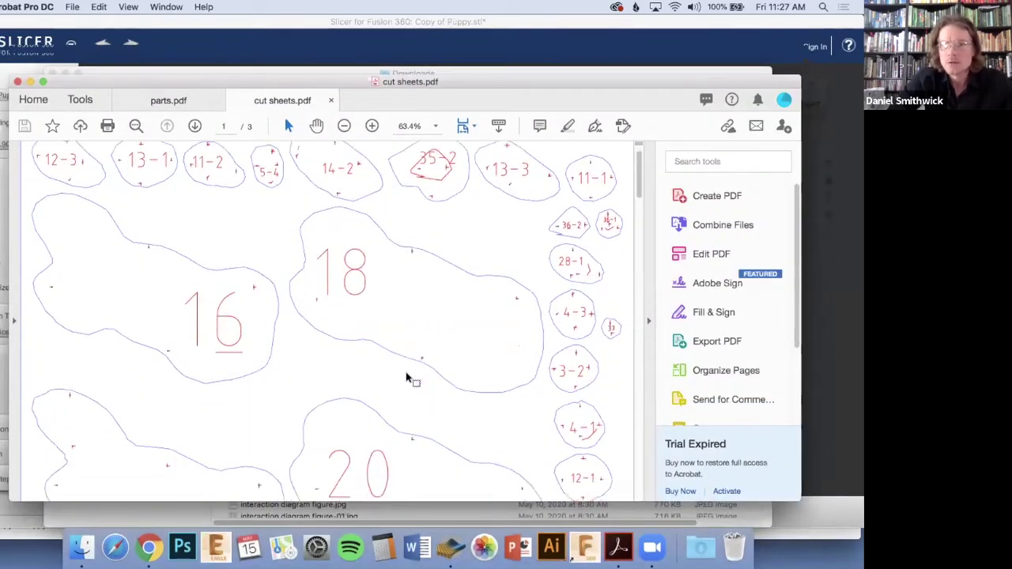
pyautogui.scroll(-3, 409, 378)
pyautogui.scroll(-8, 385, 367)
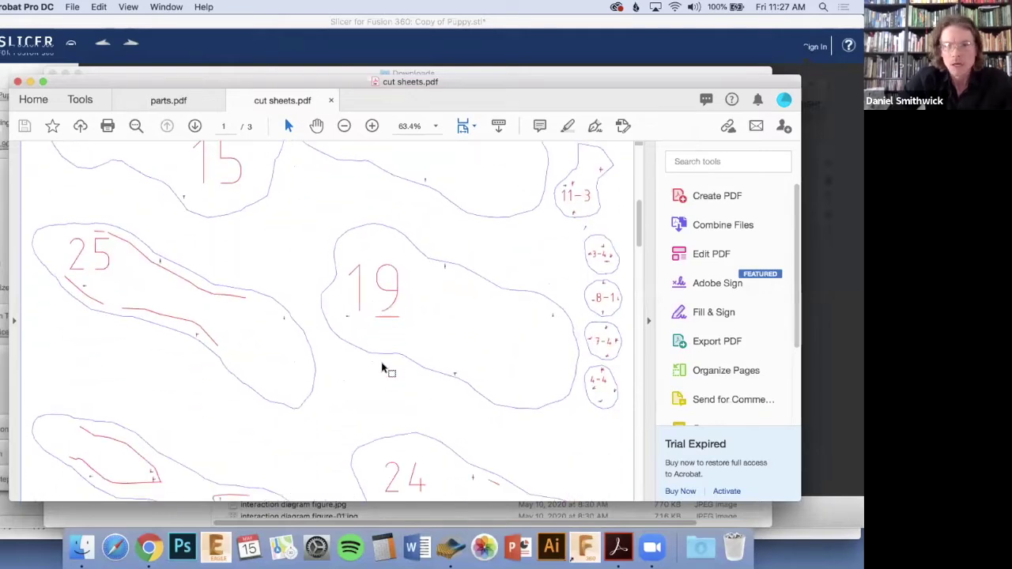
pyautogui.scroll(-10, 385, 367)
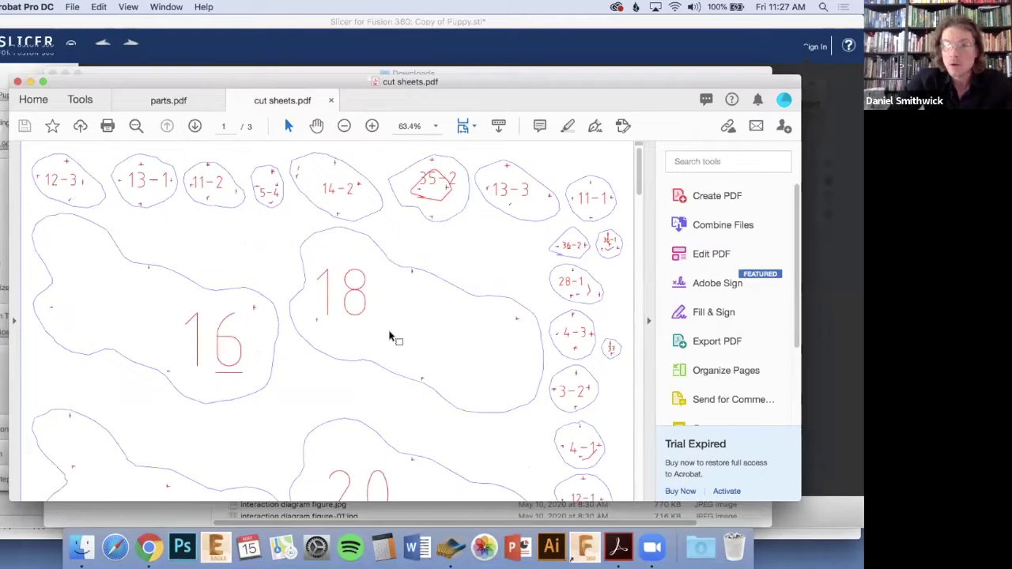
pyautogui.scroll(-2, 390, 337)
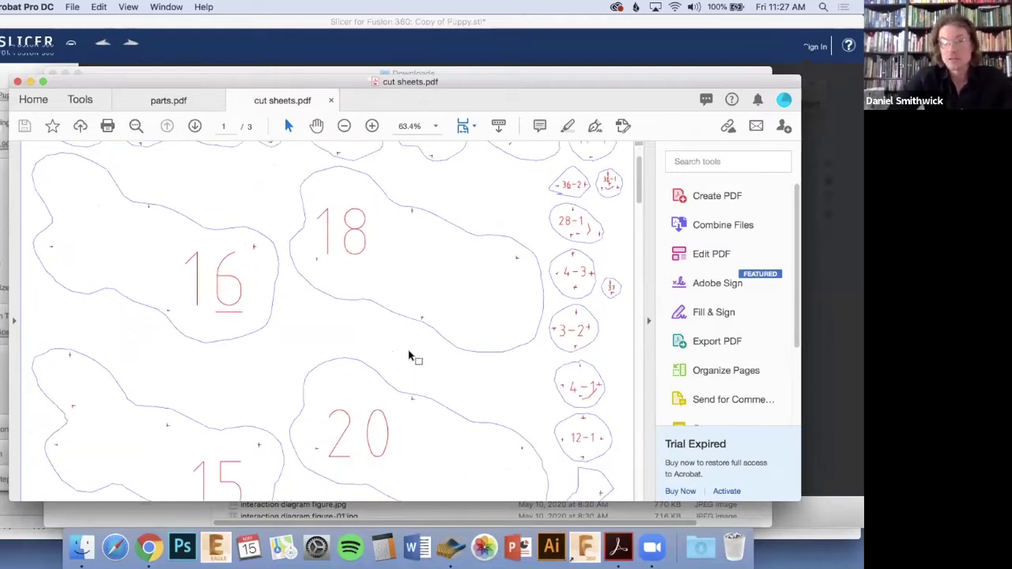
pyautogui.scroll(2, 411, 357)
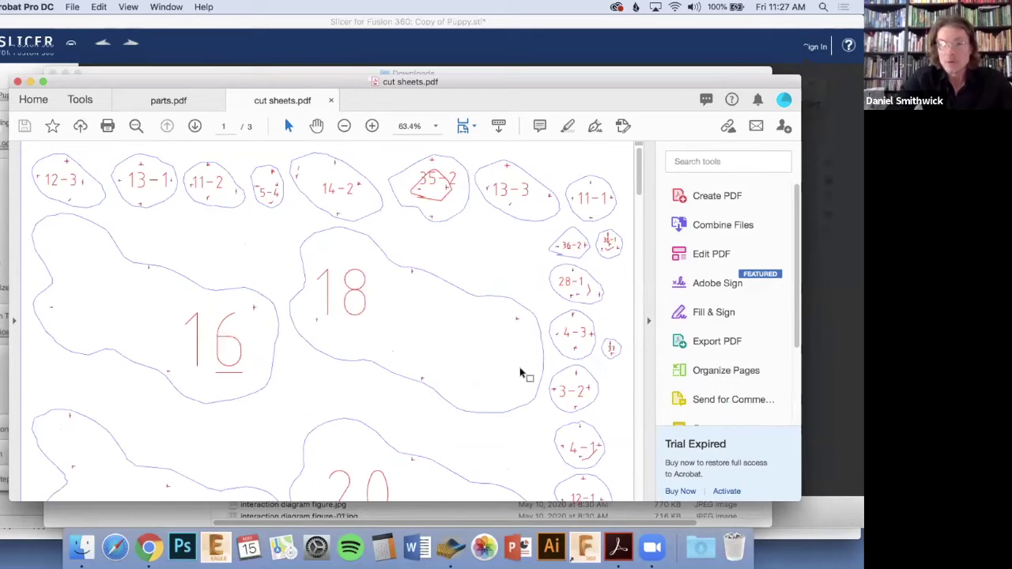
pyautogui.scroll(-1, 522, 375)
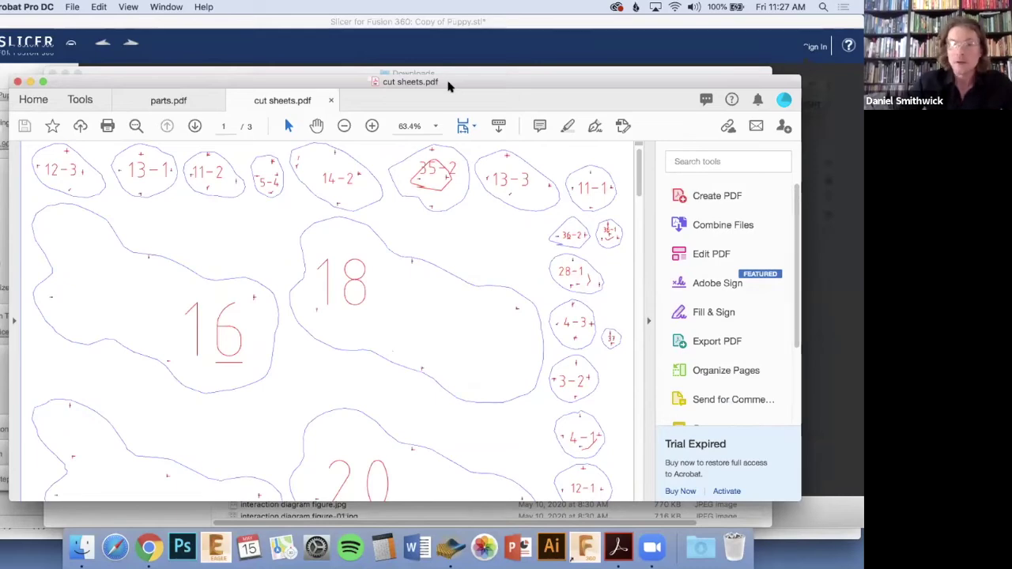
pyautogui.moveTo(447, 86); pyautogui.dragTo(422, 86)
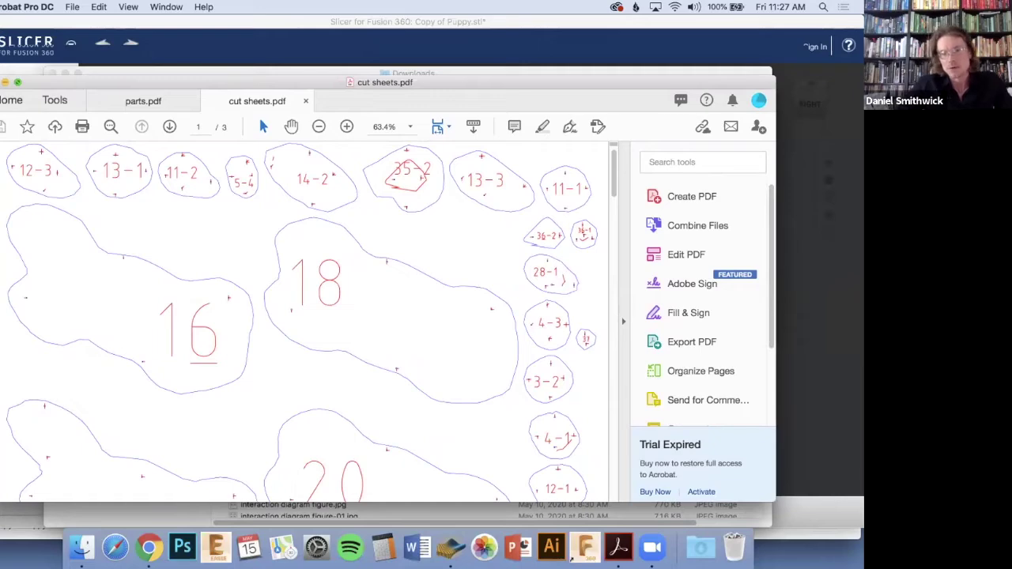
pyautogui.moveTo(50, 73); pyautogui.dragTo(77, 109)
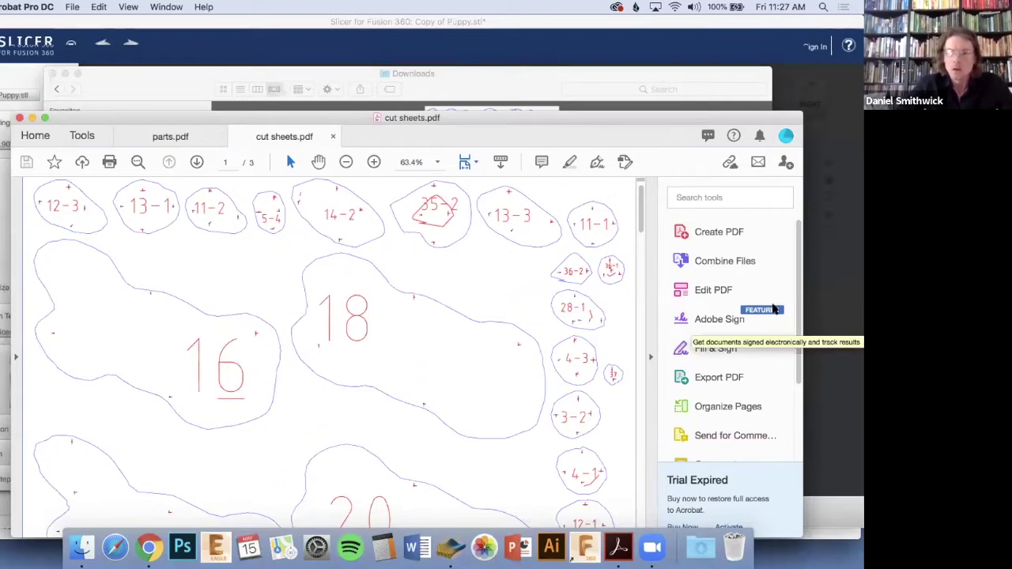
pyautogui.moveTo(481, 121); pyautogui.dragTo(466, 90)
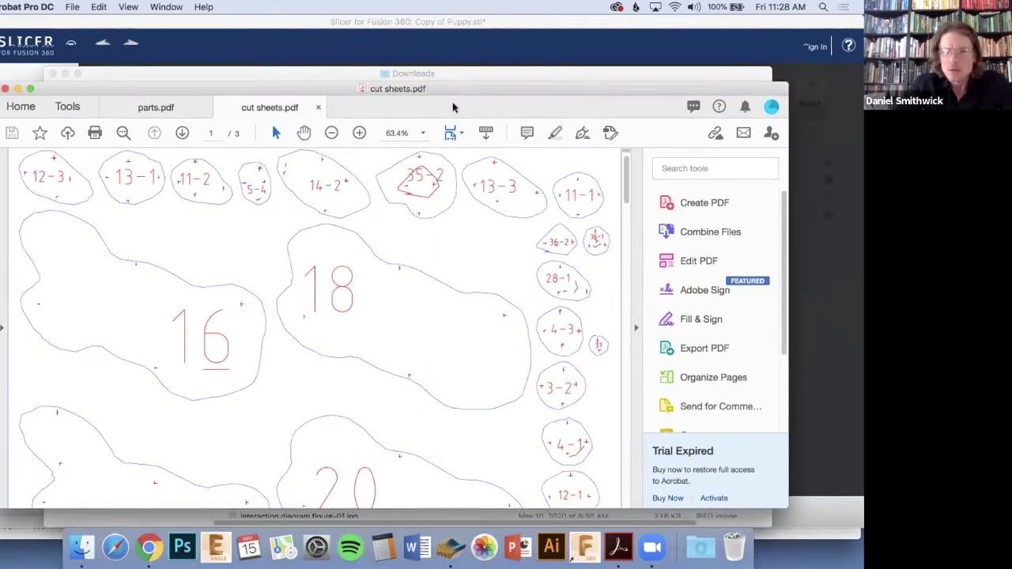
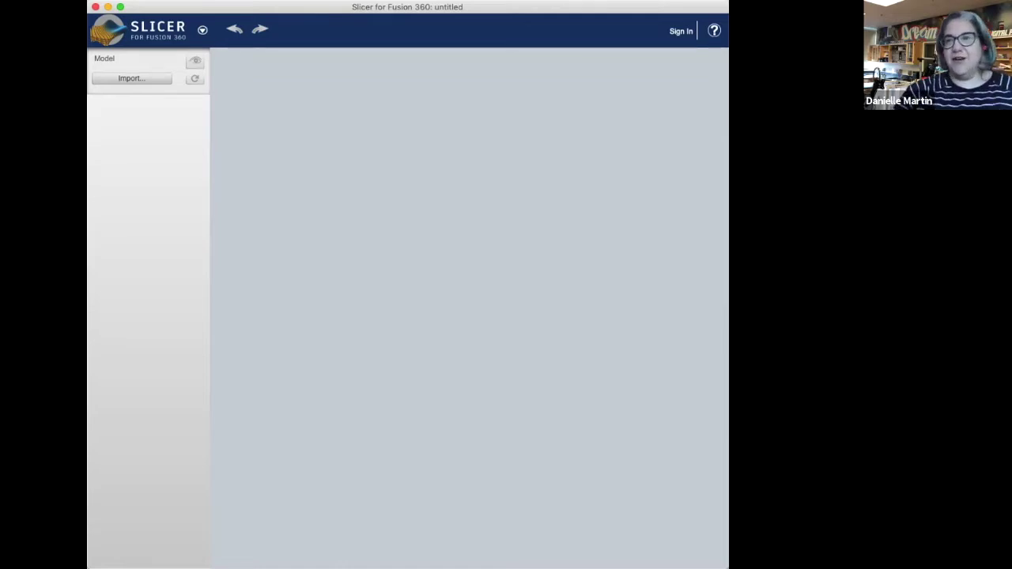
# In Slicer for Fusion 360, import the "Copy of tippe spinning top.stl" model from the Downloads folder.
pyautogui.click(144, 79)
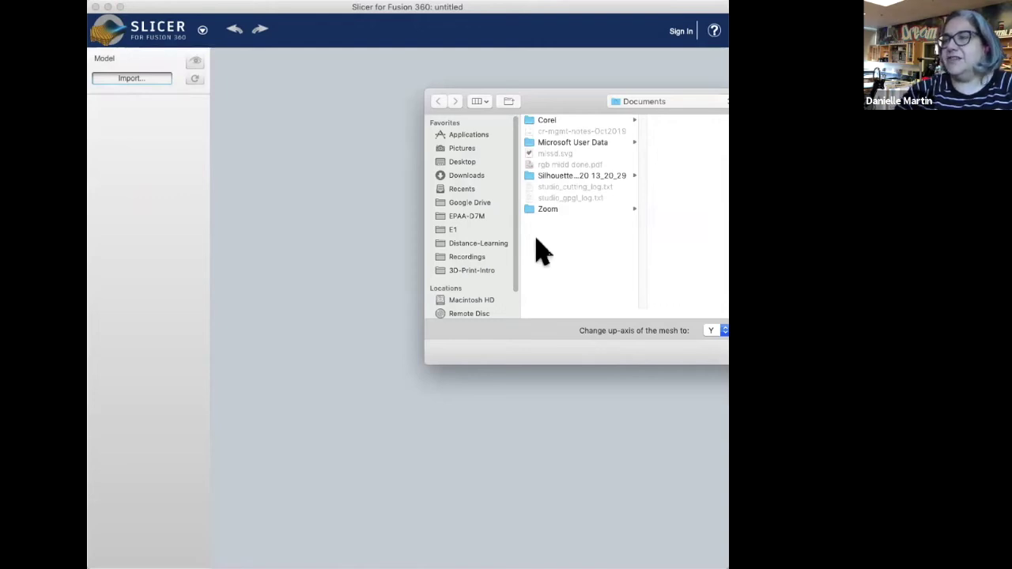
pyautogui.click(474, 177)
pyautogui.scroll(-3, 621, 214)
pyautogui.scroll(-3, 622, 215)
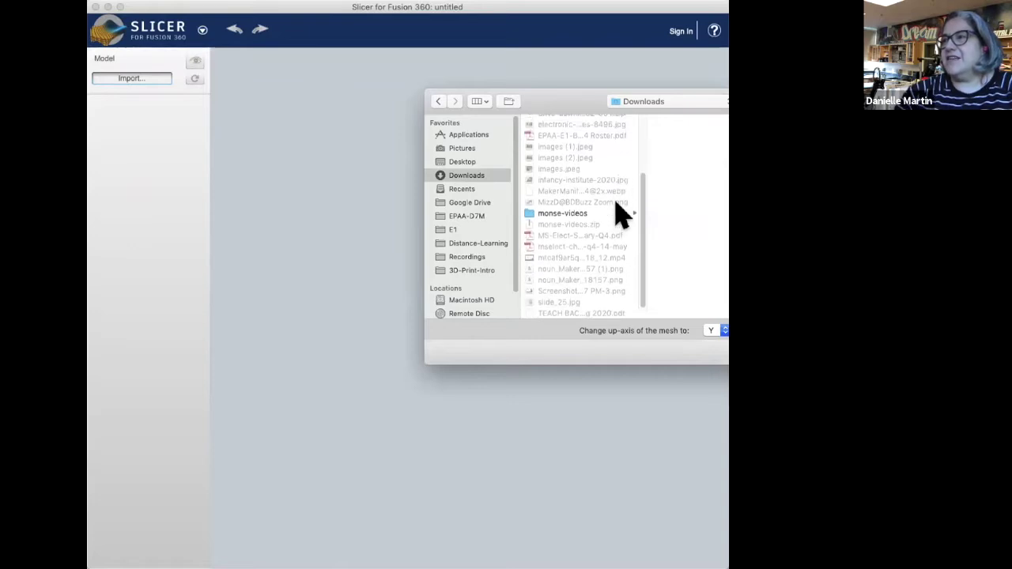
pyautogui.scroll(5, 610, 250)
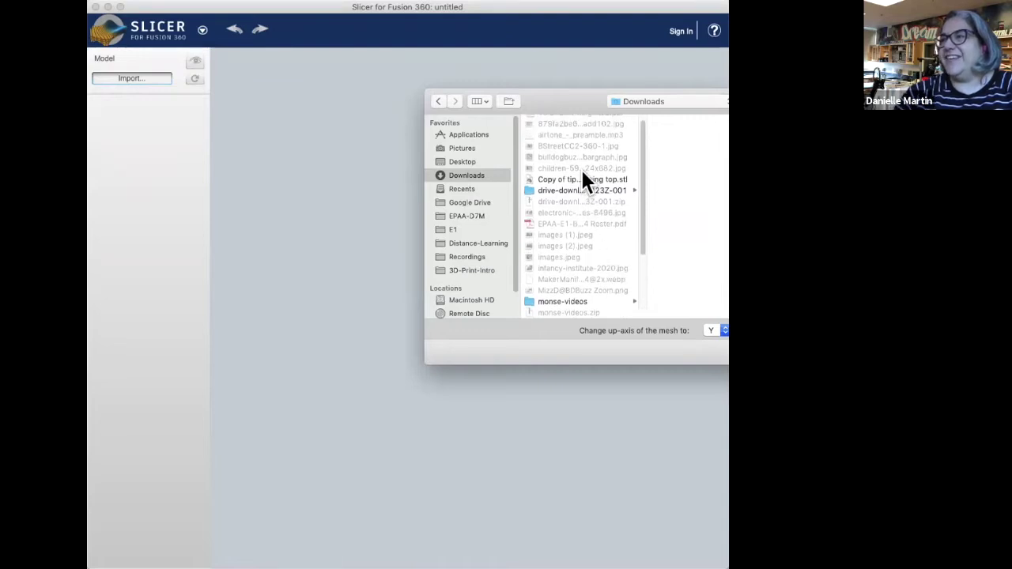
pyautogui.click(583, 180)
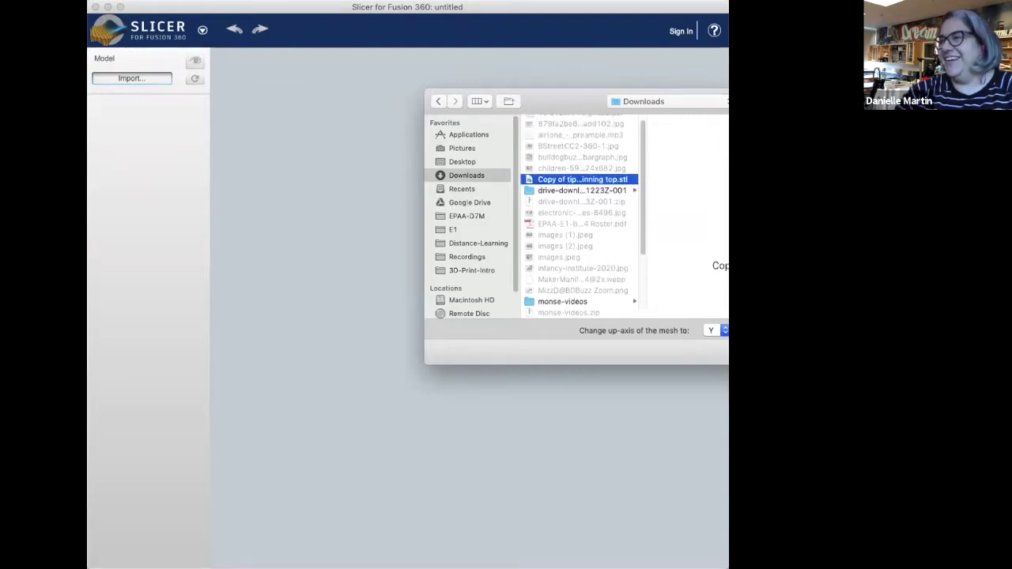
pyautogui.press('Return')
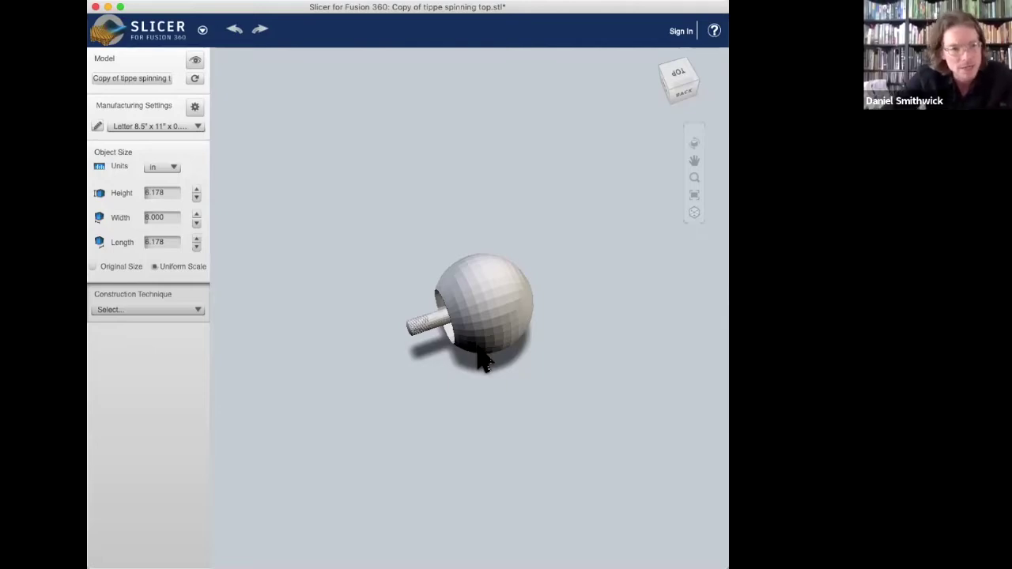
# Set the spinning top's construction technique to Interlocked Slices and bring the full cut layout into view.
pyautogui.click(188, 311)
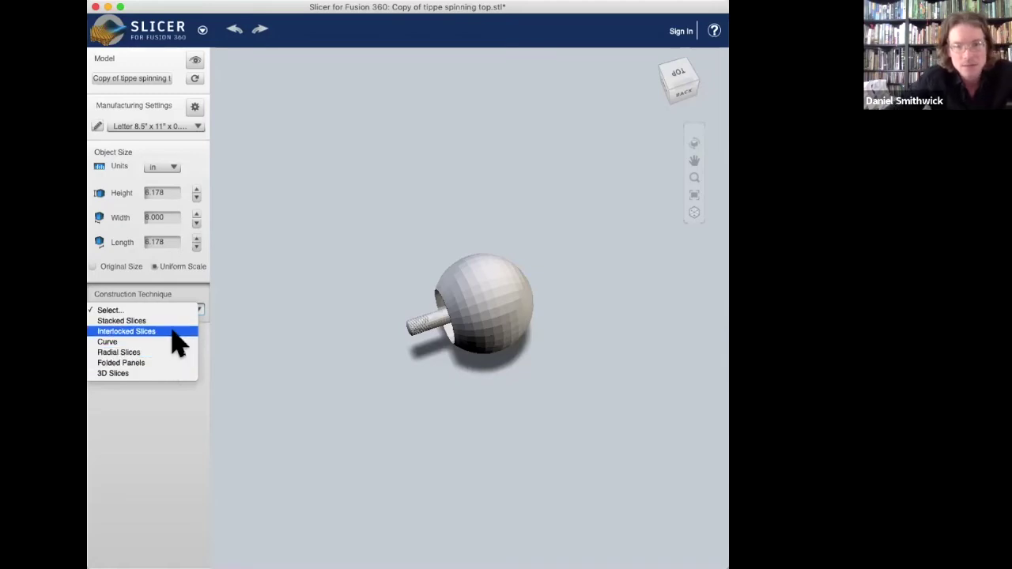
pyautogui.click(173, 333)
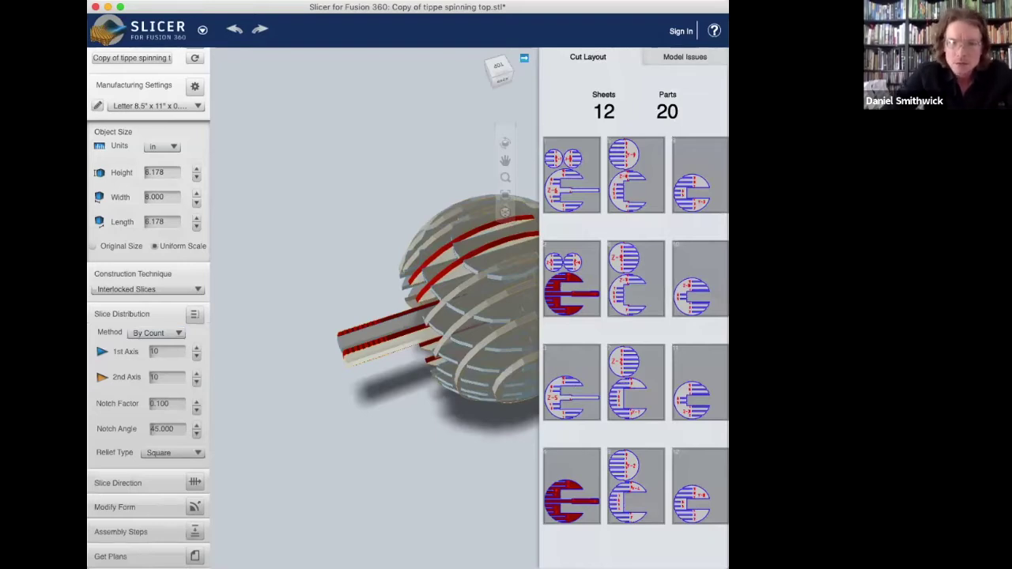
pyautogui.moveTo(728, 568); pyautogui.dragTo(791, 568)
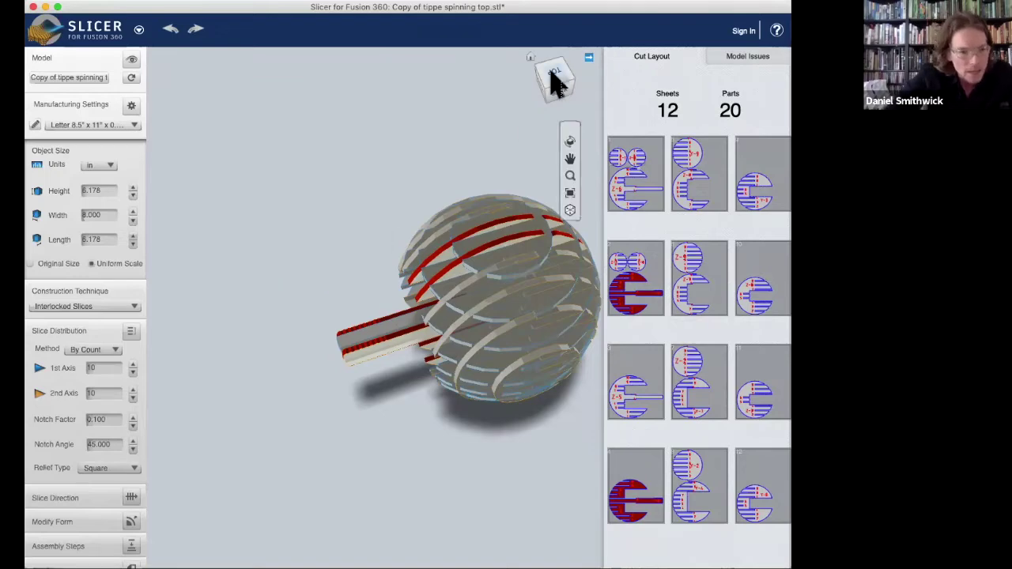
# Examine the interlocked spinning top from several angles, including the right view, focusing on the red slices around the stem.
pyautogui.moveTo(552, 92); pyautogui.dragTo(595, 83)
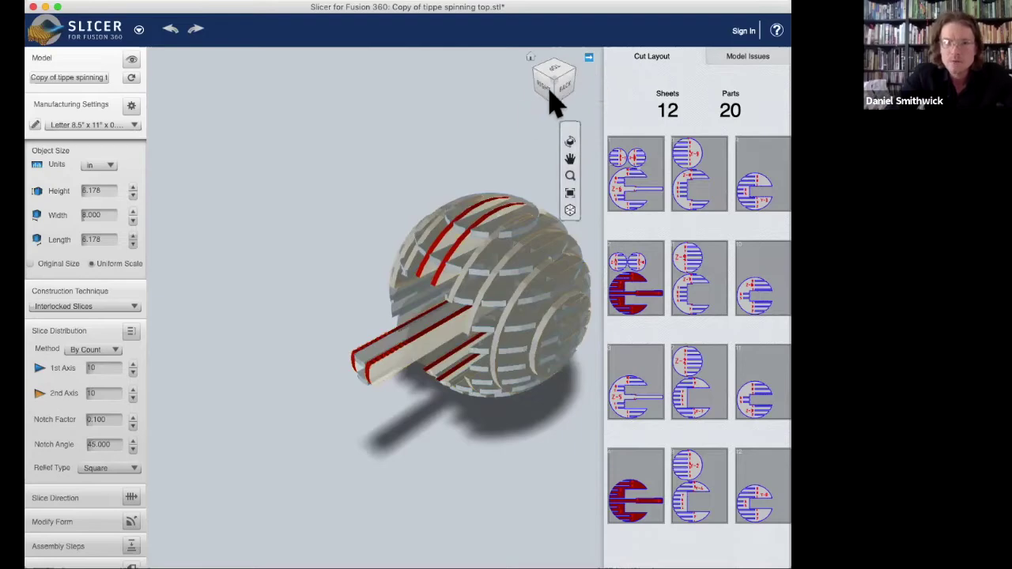
pyautogui.moveTo(565, 92); pyautogui.dragTo(569, 49)
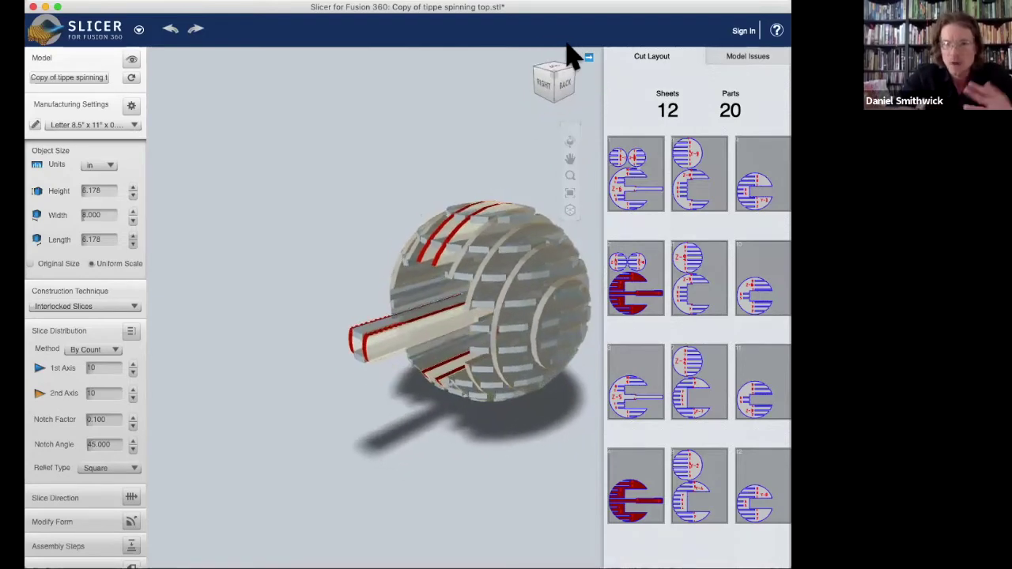
pyautogui.click(543, 87)
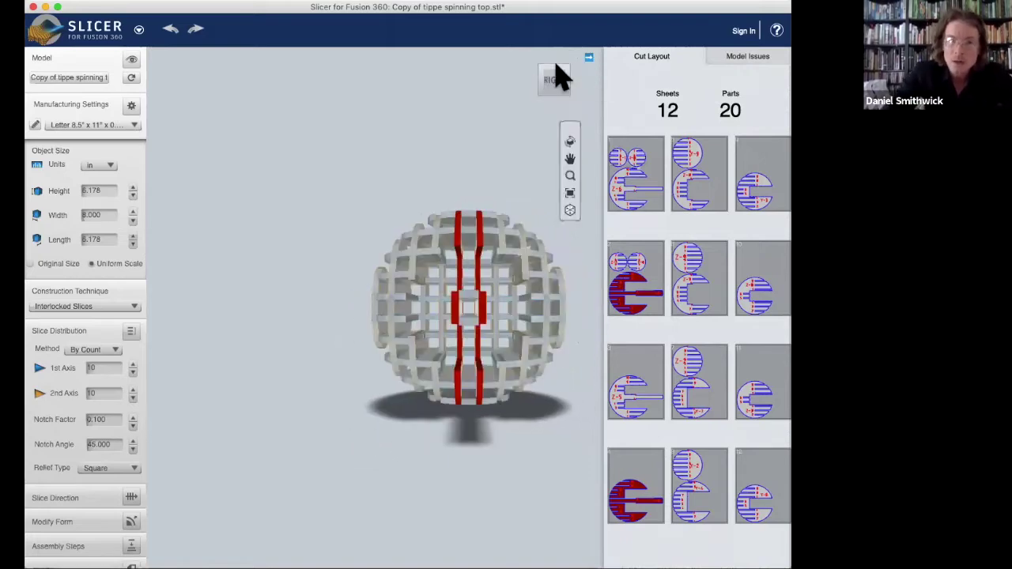
pyautogui.moveTo(553, 77); pyautogui.dragTo(466, 89)
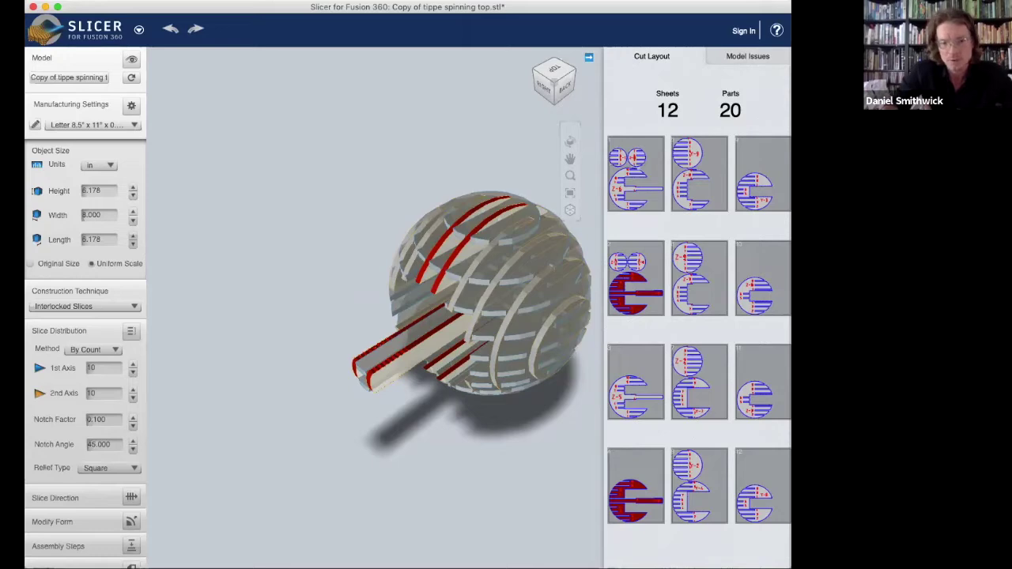
pyautogui.moveTo(474, 198); pyautogui.dragTo(532, 193)
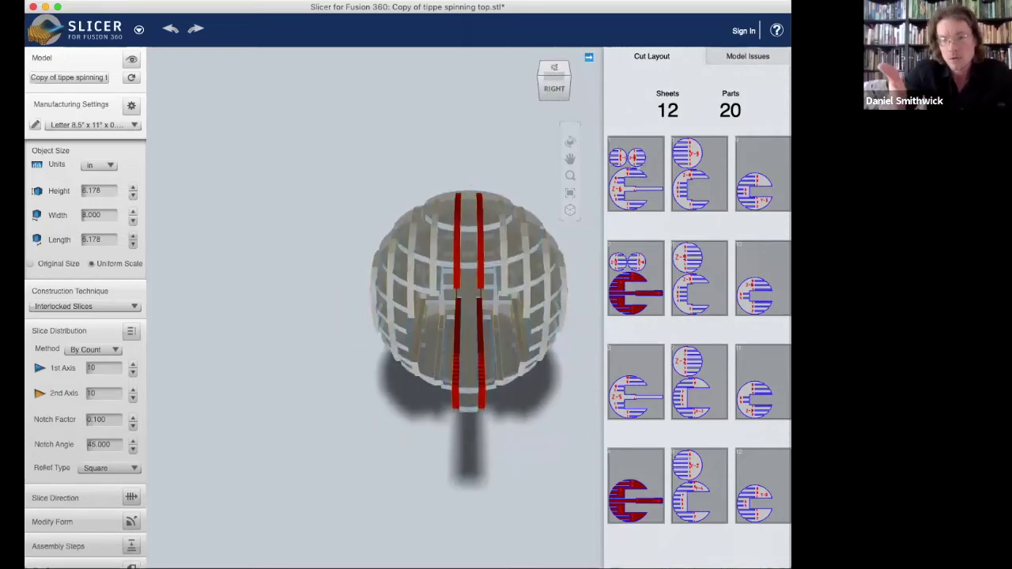
pyautogui.click(554, 83)
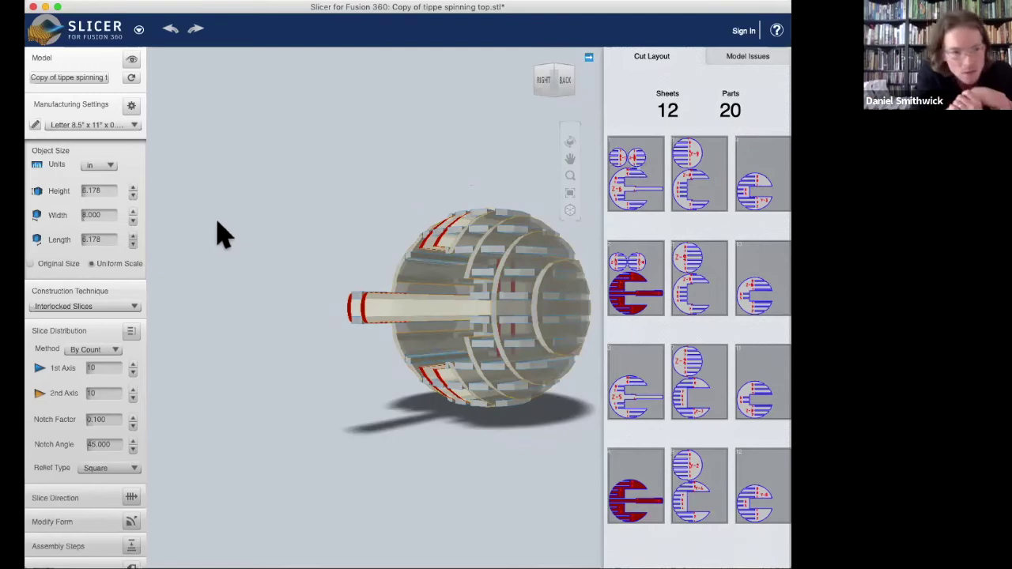
# Change the slice direction of the spinning top by rotating both the blue and the orange axis handles away from their default orientation.
pyautogui.click(131, 497)
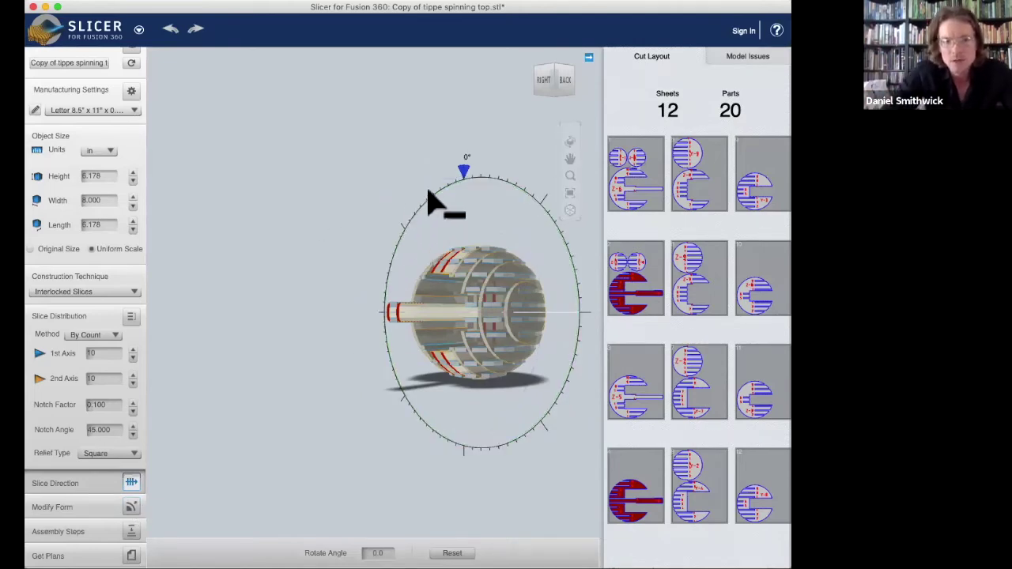
pyautogui.moveTo(465, 179); pyautogui.dragTo(386, 326)
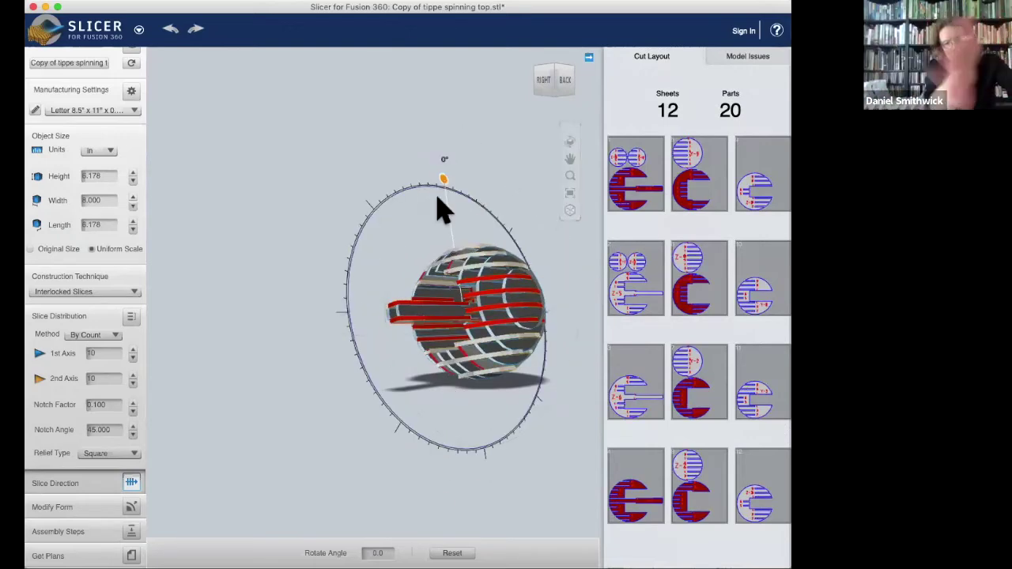
pyautogui.moveTo(443, 181); pyautogui.dragTo(502, 198)
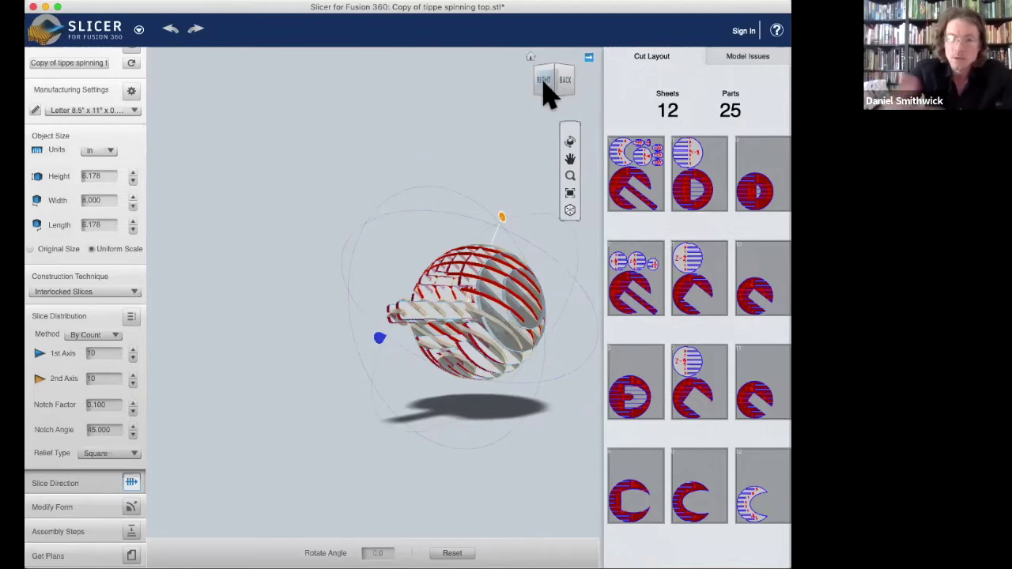
# View the top from its front-right side and rotate the orange slice direction handle round to the stem side.
pyautogui.moveTo(543, 82); pyautogui.dragTo(552, 119)
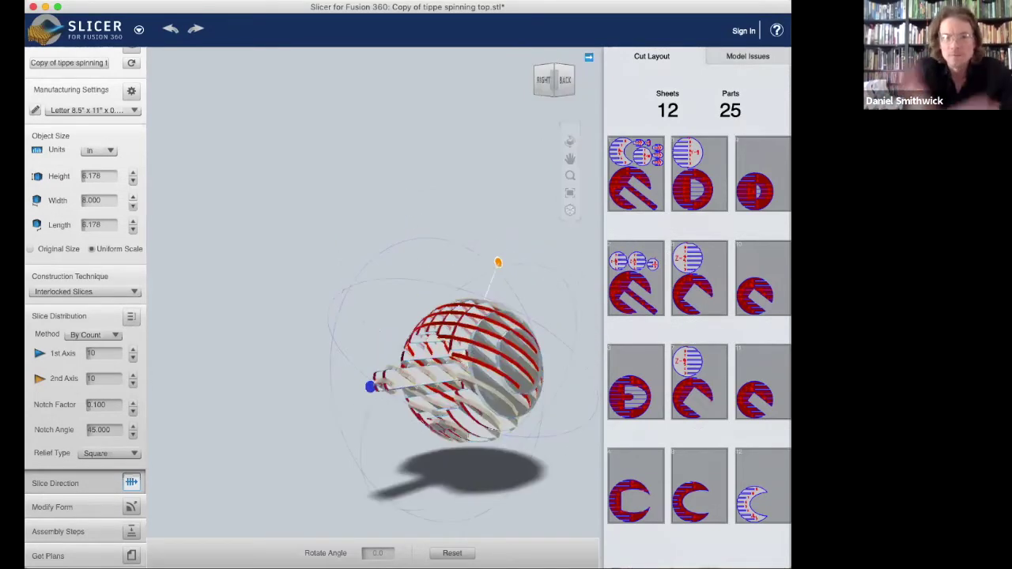
pyautogui.moveTo(363, 321); pyautogui.dragTo(556, 324)
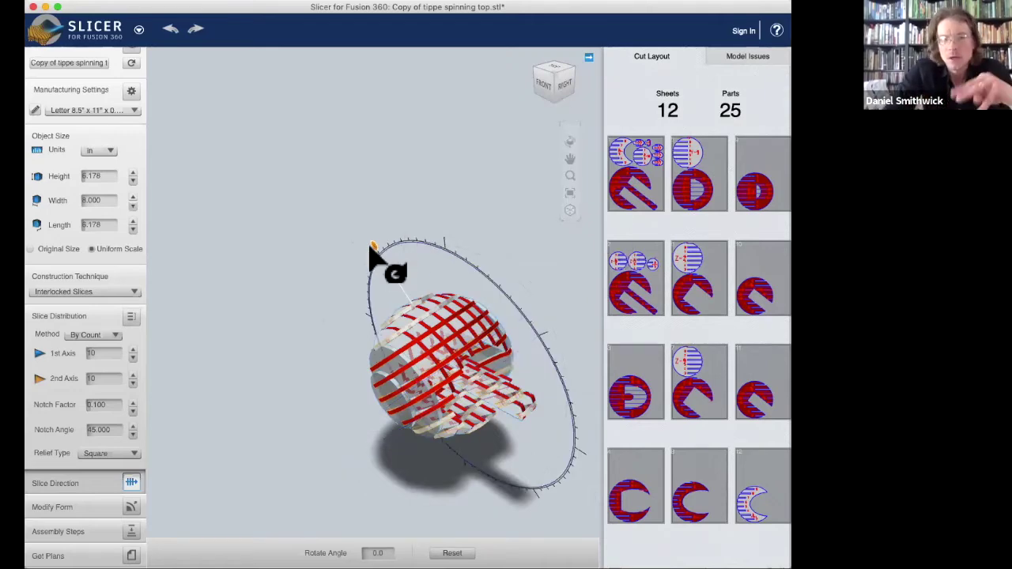
pyautogui.moveTo(375, 245); pyautogui.dragTo(531, 354)
pyautogui.moveTo(533, 376); pyautogui.dragTo(530, 401)
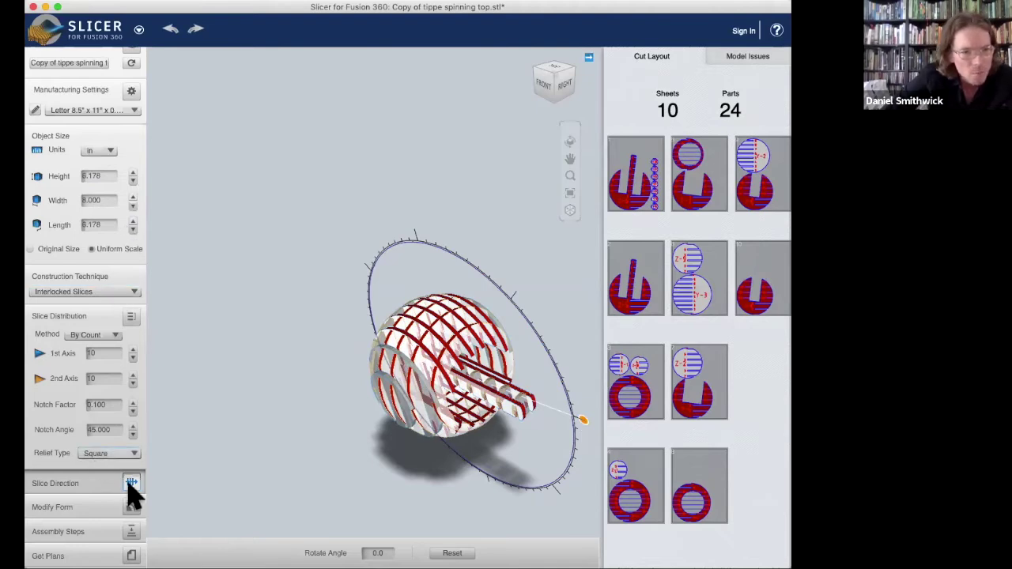
# Reduce the slice distribution to 5 slices on the 1st axis and 5 on the 2nd axis.
pyautogui.click(103, 353)
pyautogui.moveTo(104, 354); pyautogui.dragTo(66, 350)
pyautogui.write('5')
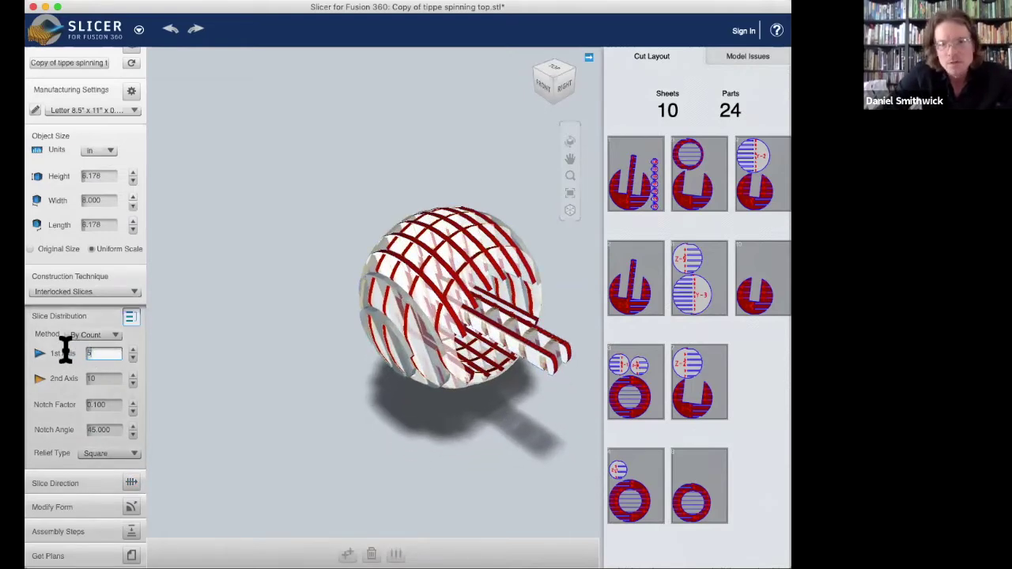
pyautogui.click(111, 380)
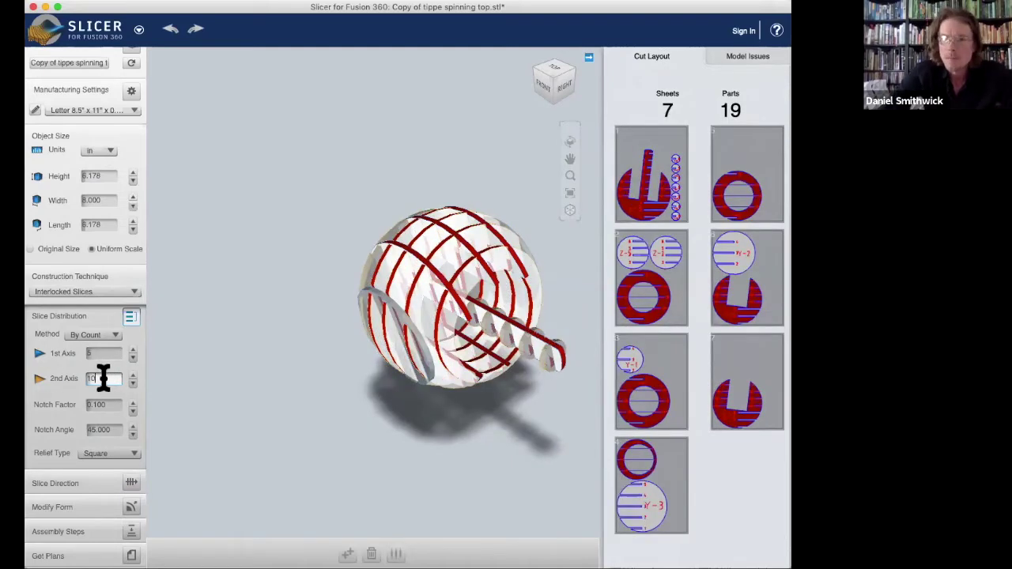
pyautogui.moveTo(103, 379); pyautogui.dragTo(56, 376)
pyautogui.write('5')
pyautogui.click(96, 356)
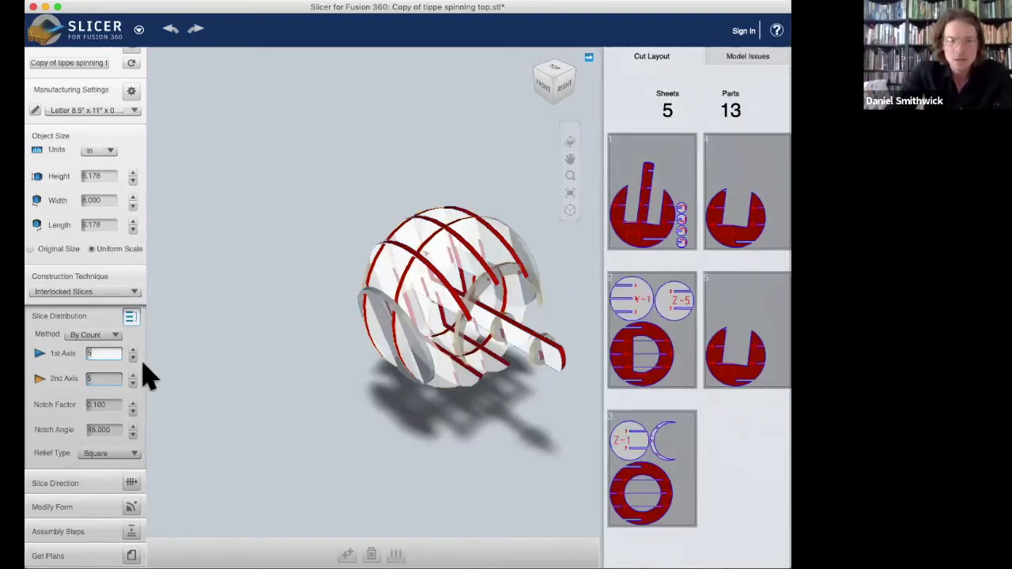
# Adjust the slice distribution by hand by moving a single slice of the spinning top to a custom position.
pyautogui.moveTo(574, 95); pyautogui.dragTo(522, 81)
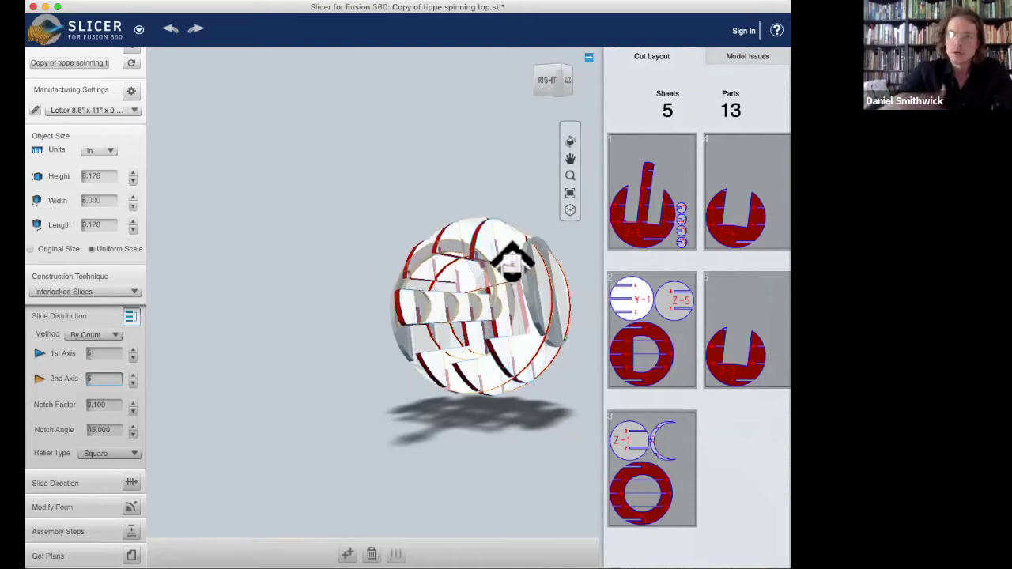
pyautogui.moveTo(543, 322); pyautogui.dragTo(489, 364)
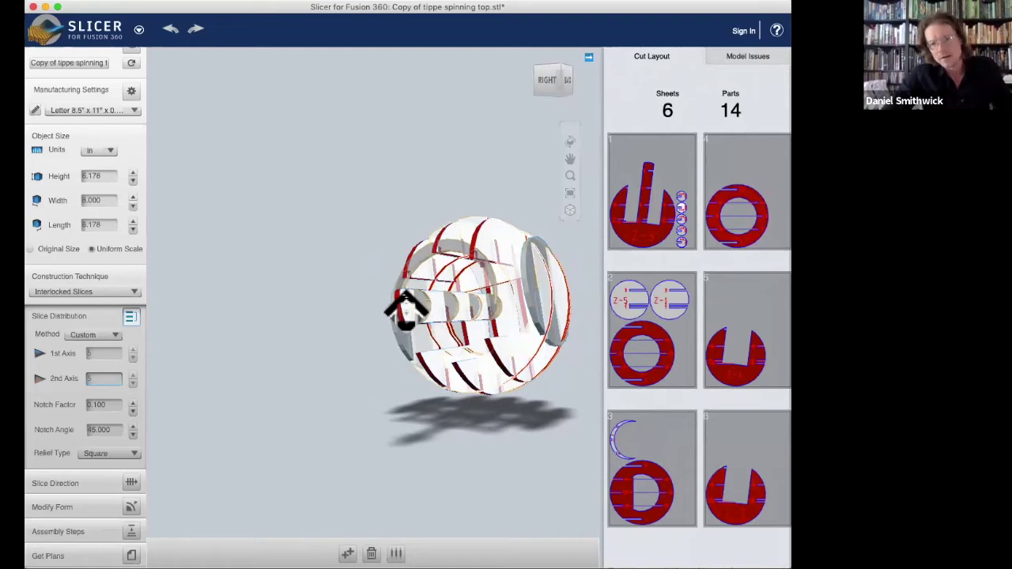
pyautogui.moveTo(542, 79); pyautogui.dragTo(440, 197)
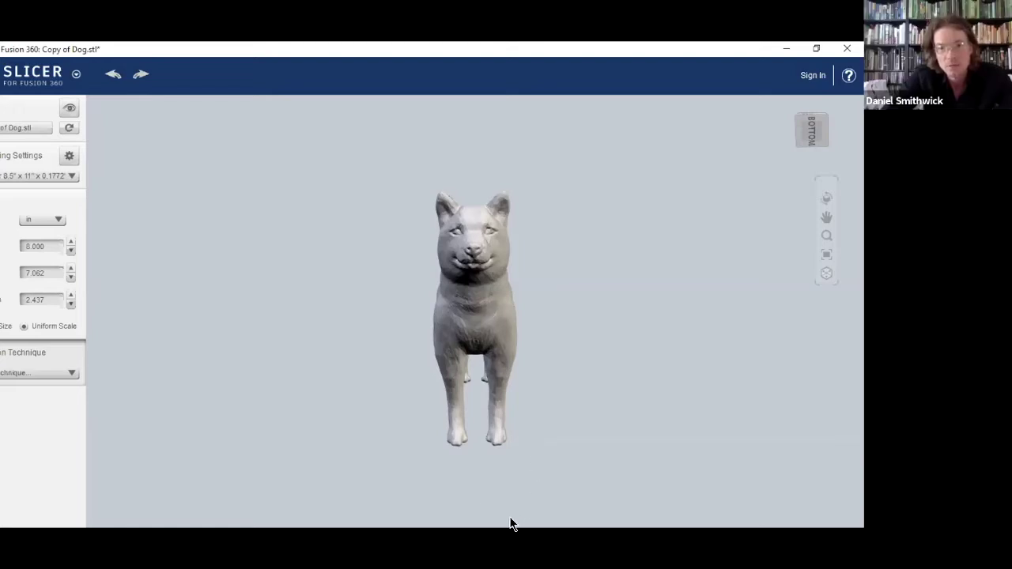
# Apply the Curve construction technique to the Copy of Dog model.
pyautogui.click(72, 374)
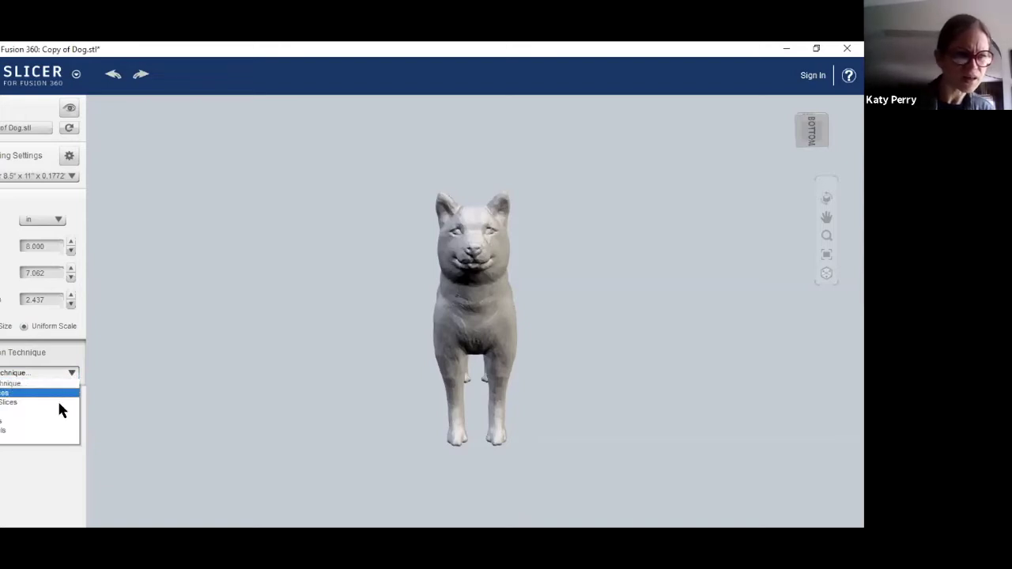
pyautogui.click(56, 406)
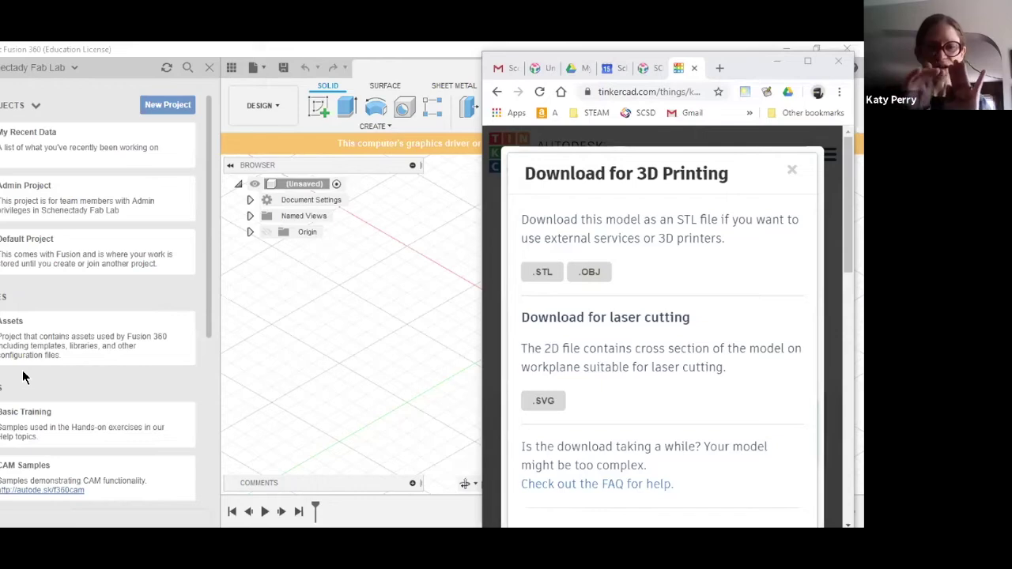
pyautogui.hotkey('alt', 'Tab')
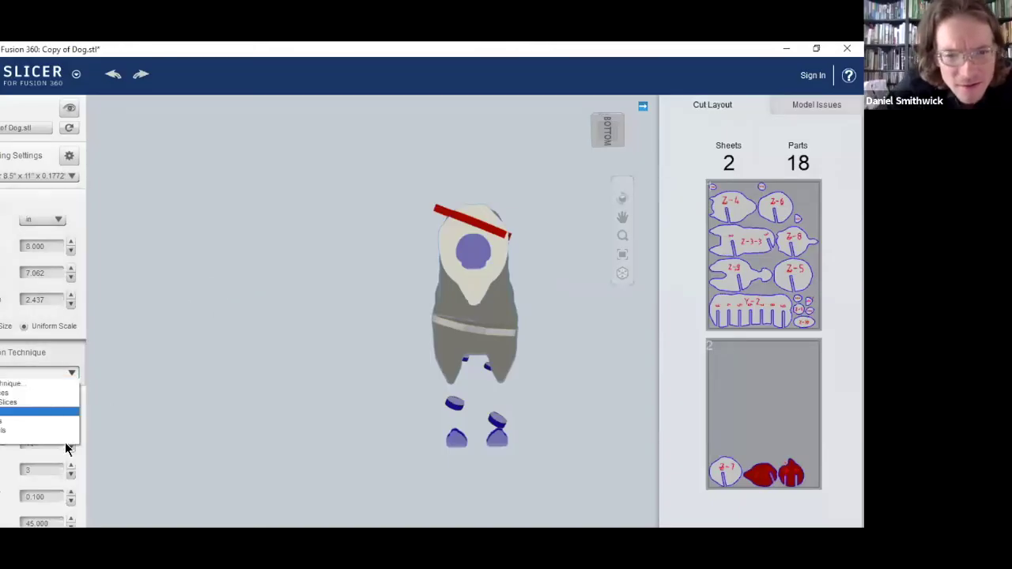
pyautogui.click(49, 412)
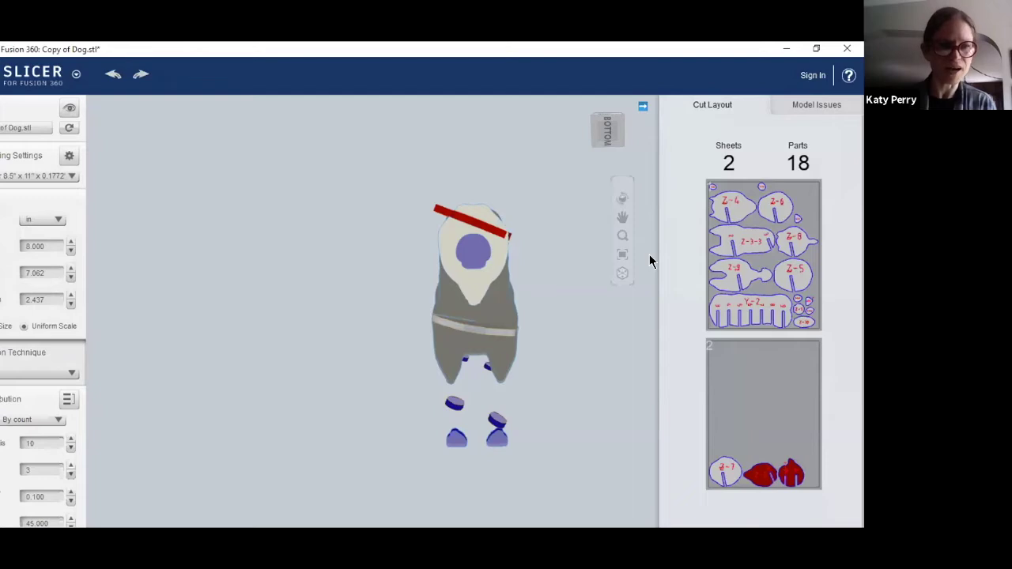
# Raise the dog's slice distribution by count to 12 slices on the 2nd axis.
pyautogui.click(70, 462)
pyautogui.click(69, 463)
pyautogui.click(69, 463)
pyautogui.click(69, 463)
pyautogui.click(69, 465)
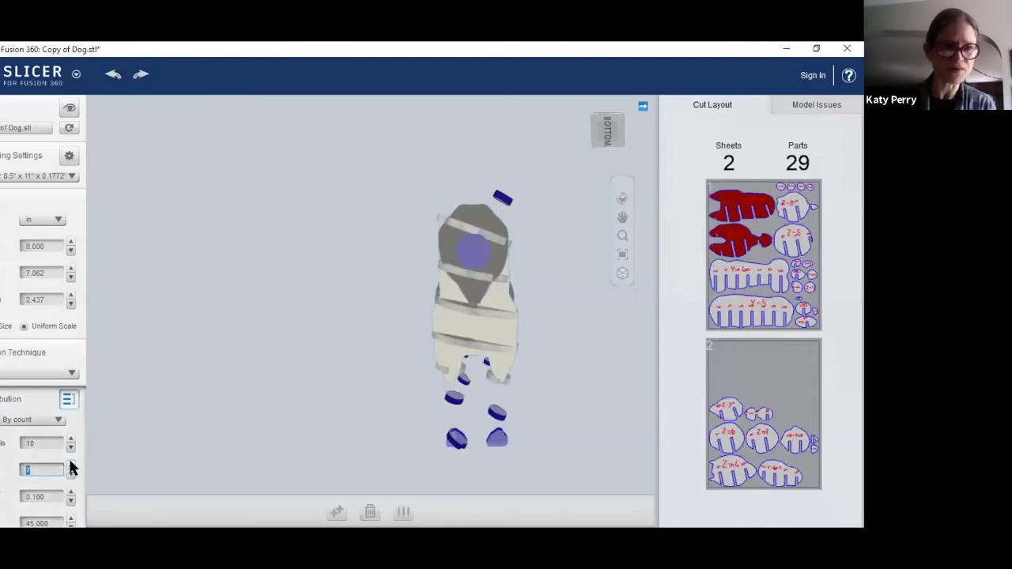
pyautogui.click(69, 463)
pyautogui.click(69, 464)
pyautogui.click(69, 463)
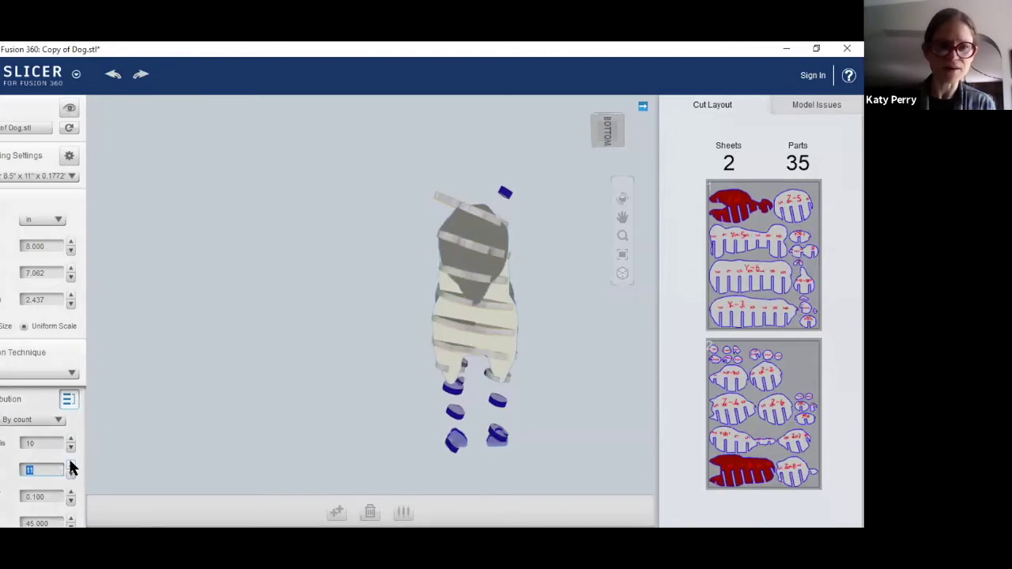
pyautogui.click(71, 465)
pyautogui.moveTo(390, 362)
pyautogui.mouseDown()
pyautogui.moveTo(348, 356)
pyautogui.moveTo(330, 322)
pyautogui.moveTo(474, 412)
pyautogui.moveTo(538, 373)
pyautogui.moveTo(545, 448)
pyautogui.moveTo(495, 434)
pyautogui.moveTo(341, 346)
pyautogui.moveTo(394, 360)
pyautogui.mouseUp()
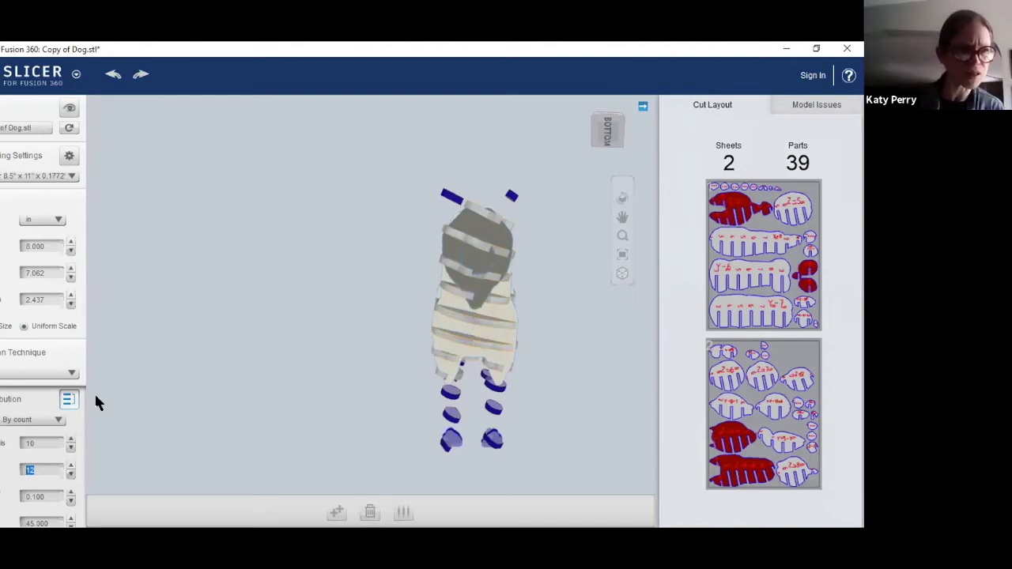
# Switch the slice distribution to By distance and set the 1st axis spacing to 0.000.
pyautogui.click(58, 420)
pyautogui.click(49, 449)
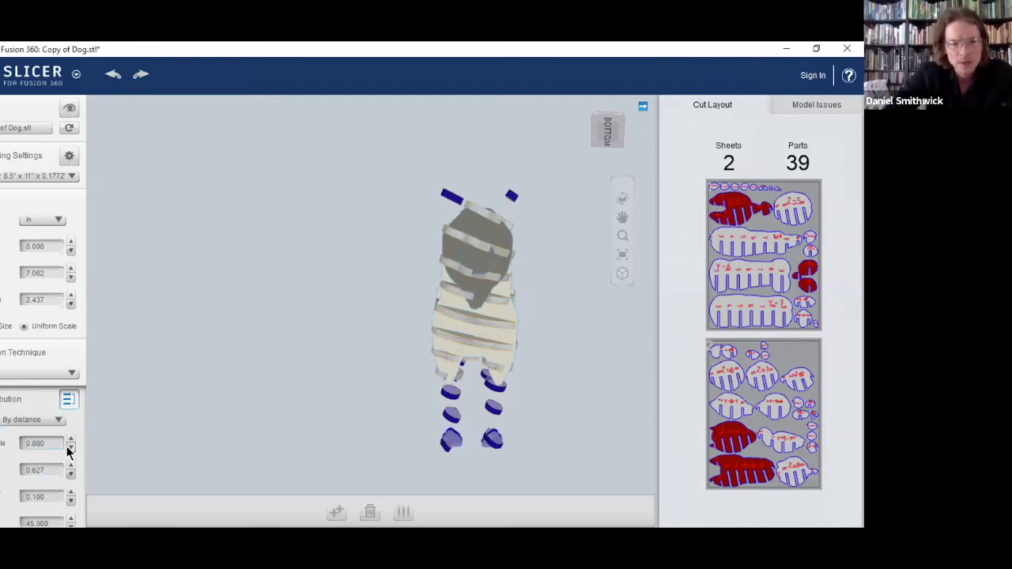
pyautogui.click(70, 445)
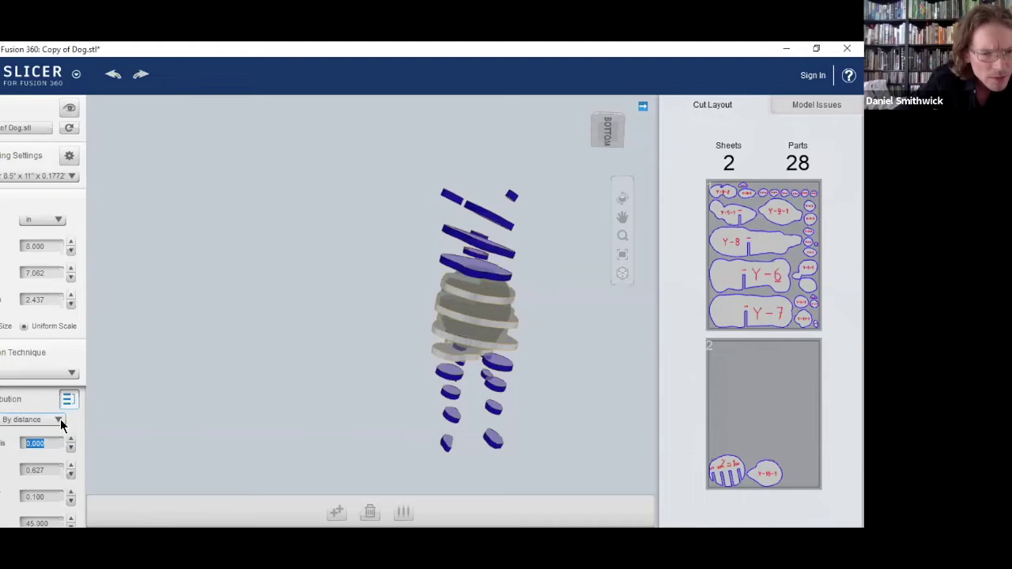
# Apply the Folded Panels construction technique to the dog and view sheet 2 of the cut layout enlarged.
pyautogui.click(72, 372)
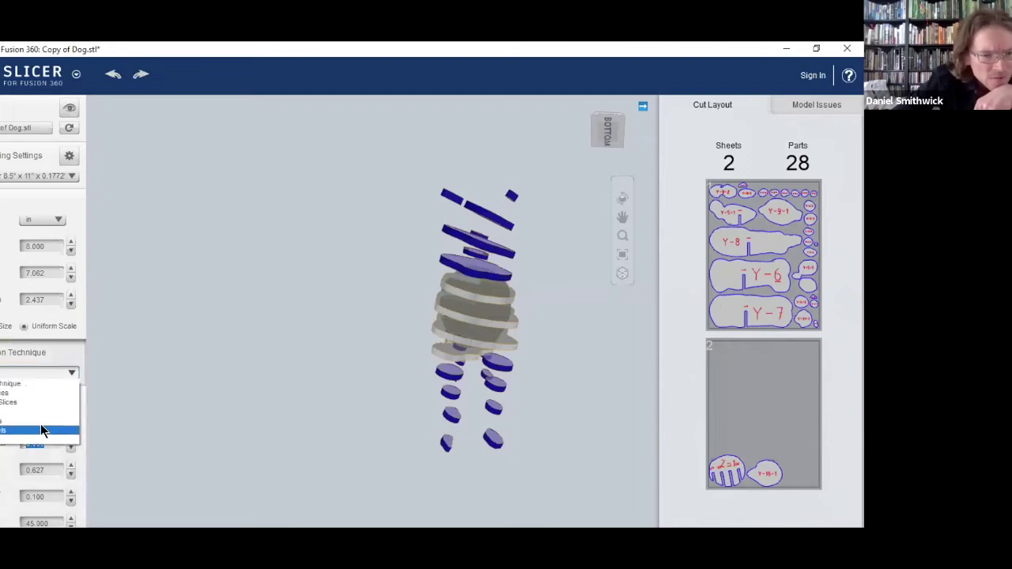
pyautogui.click(3, 433)
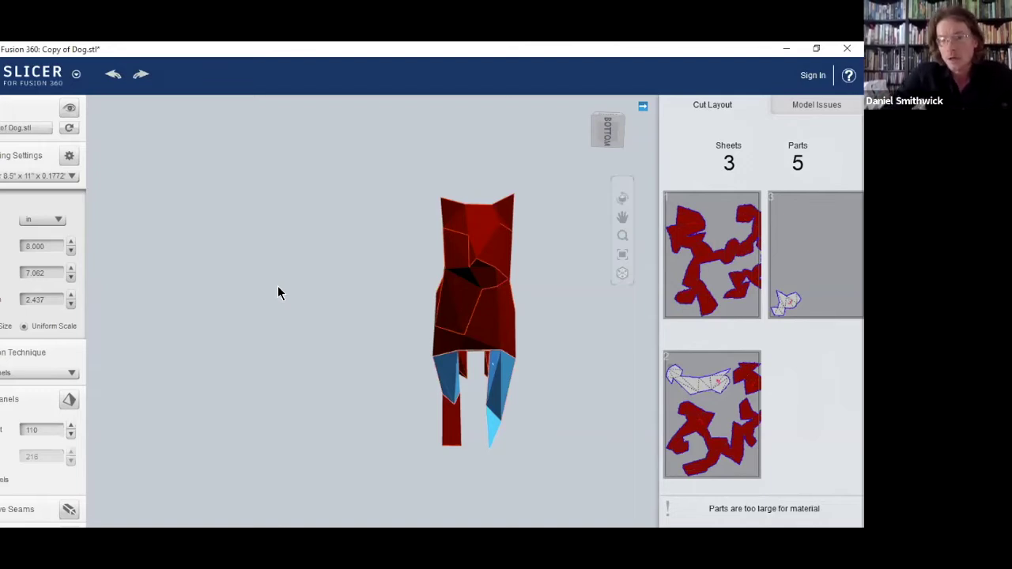
pyautogui.moveTo(454, 323); pyautogui.dragTo(452, 301)
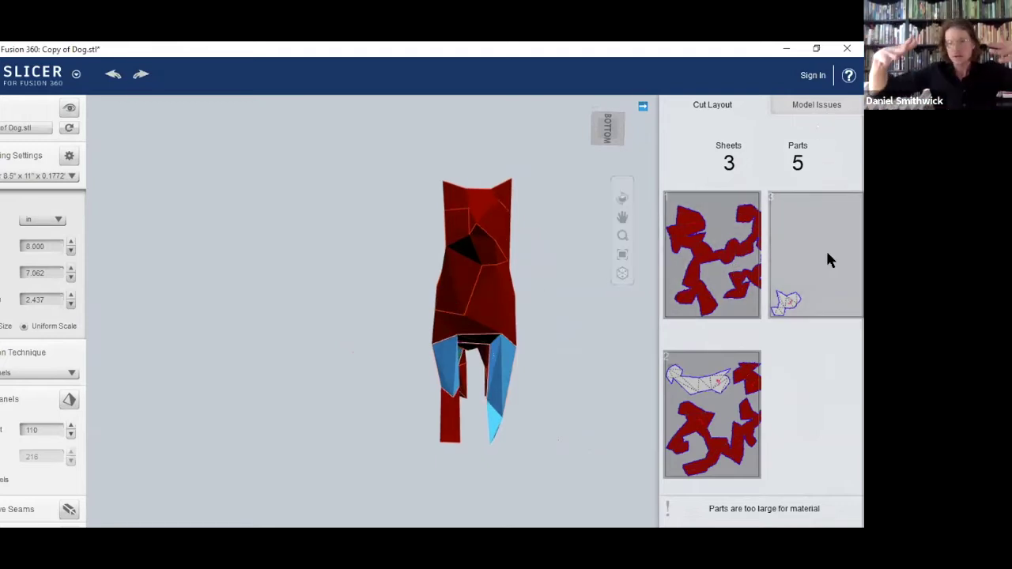
pyautogui.click(722, 398)
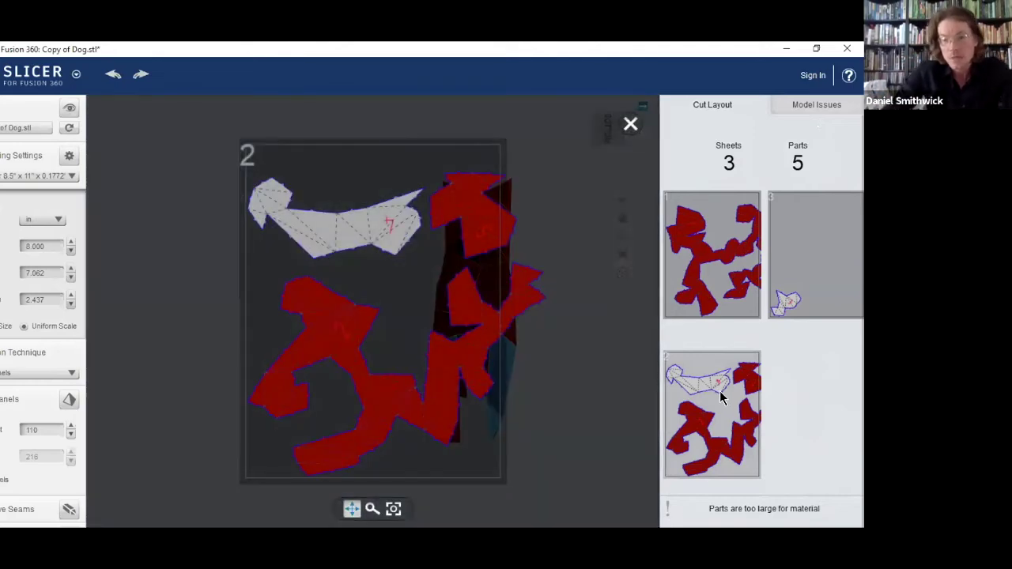
pyautogui.click(631, 124)
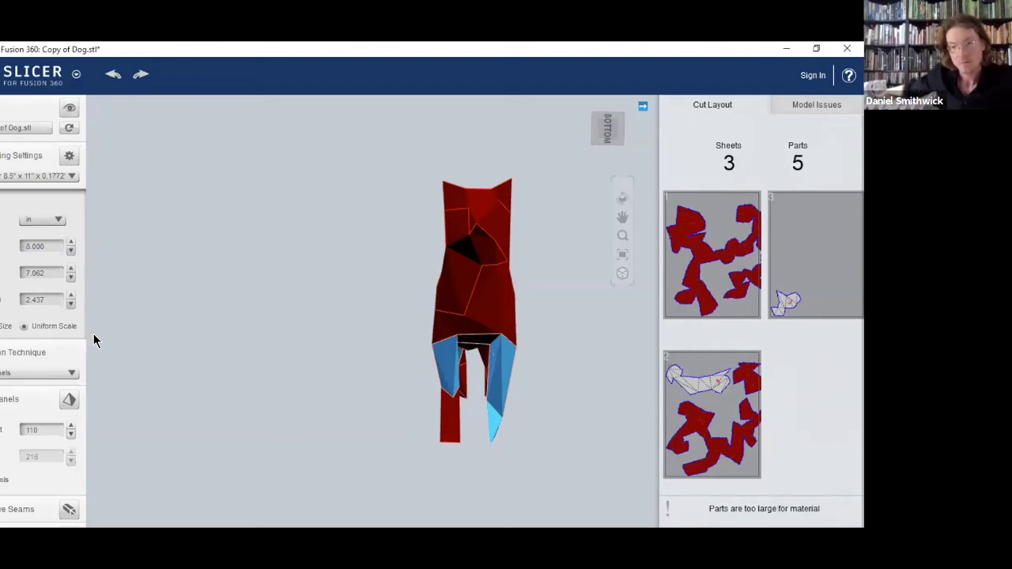
# Raise the vertex count of the dog's folded panels to 250.
pyautogui.click(71, 427)
pyautogui.click(70, 426)
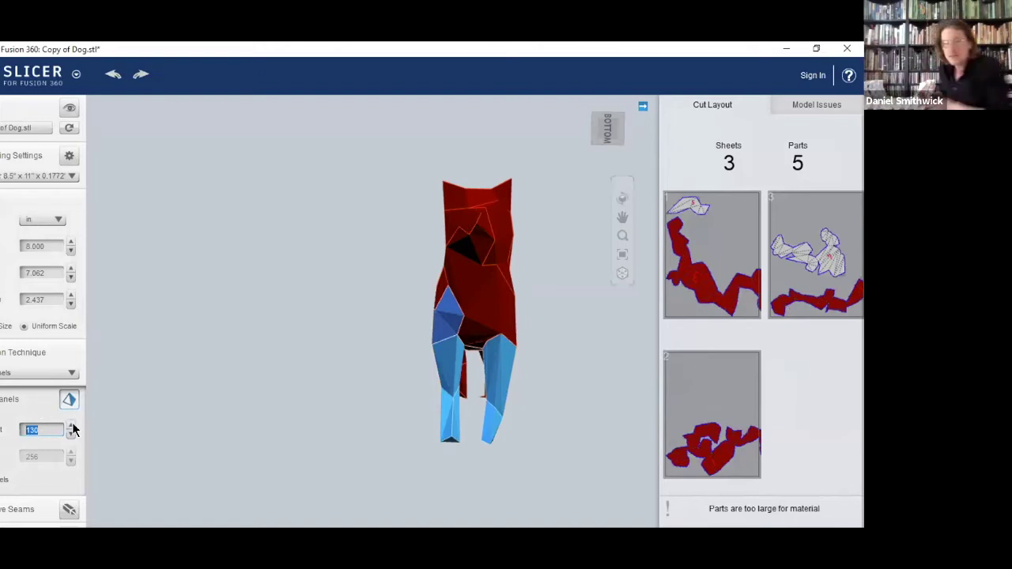
pyautogui.click(71, 424)
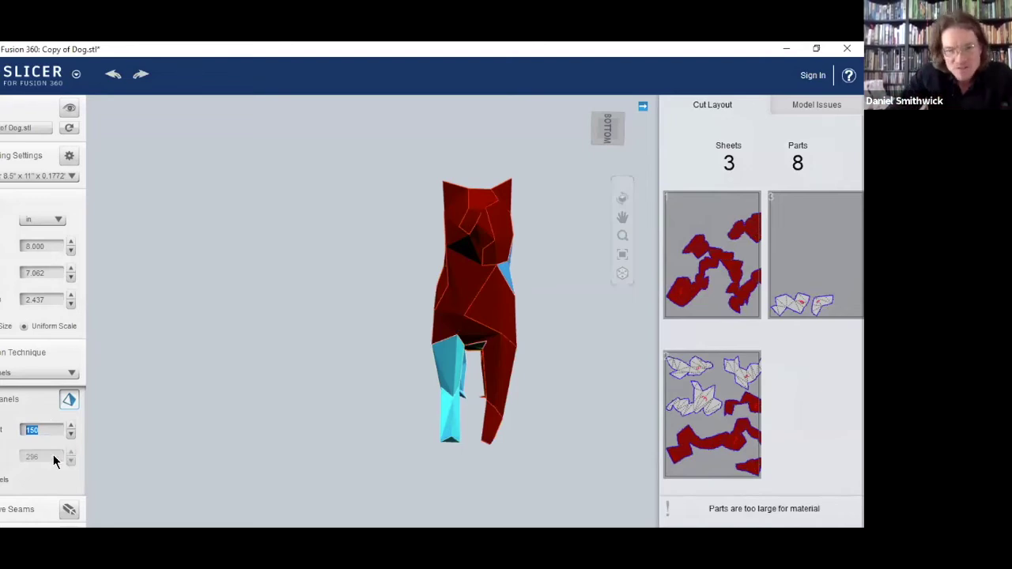
pyautogui.scroll(-1, 120, 423)
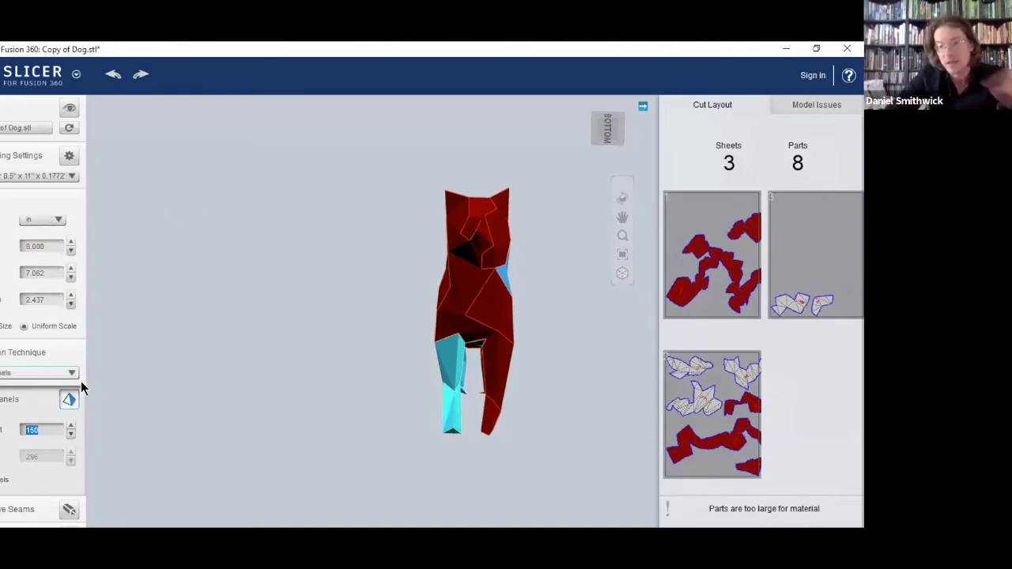
pyautogui.click(71, 426)
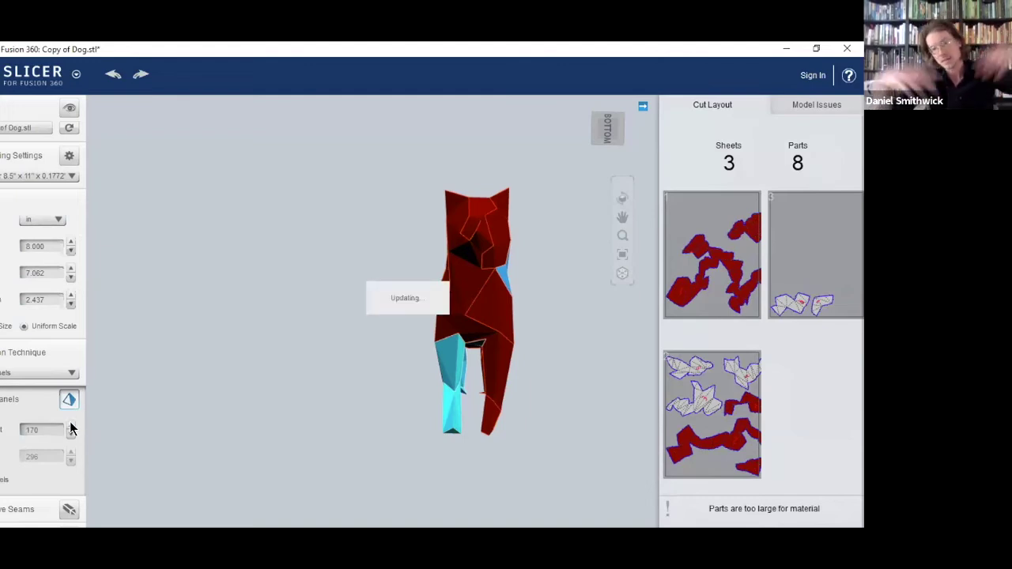
pyautogui.click(70, 427)
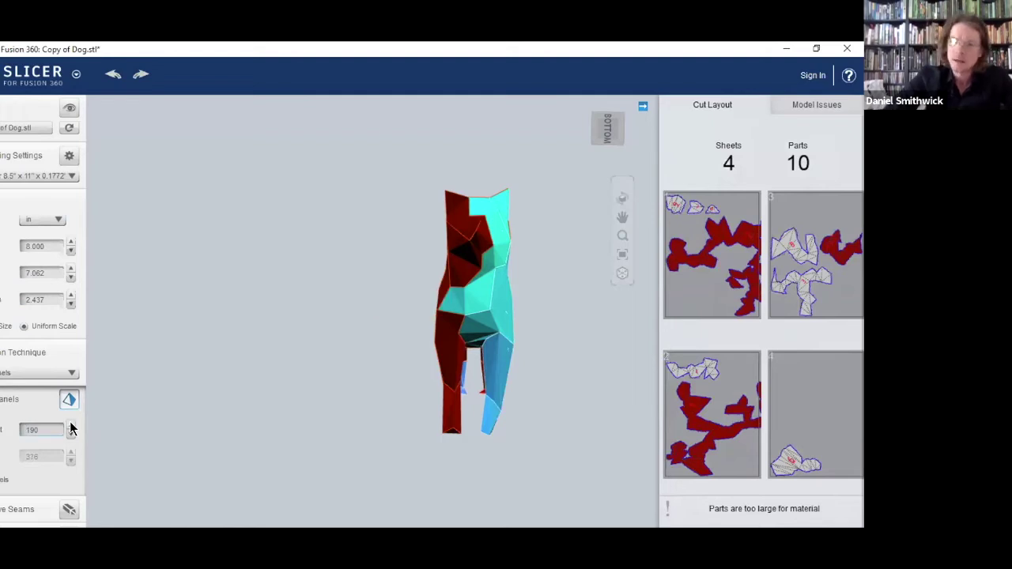
pyautogui.click(70, 427)
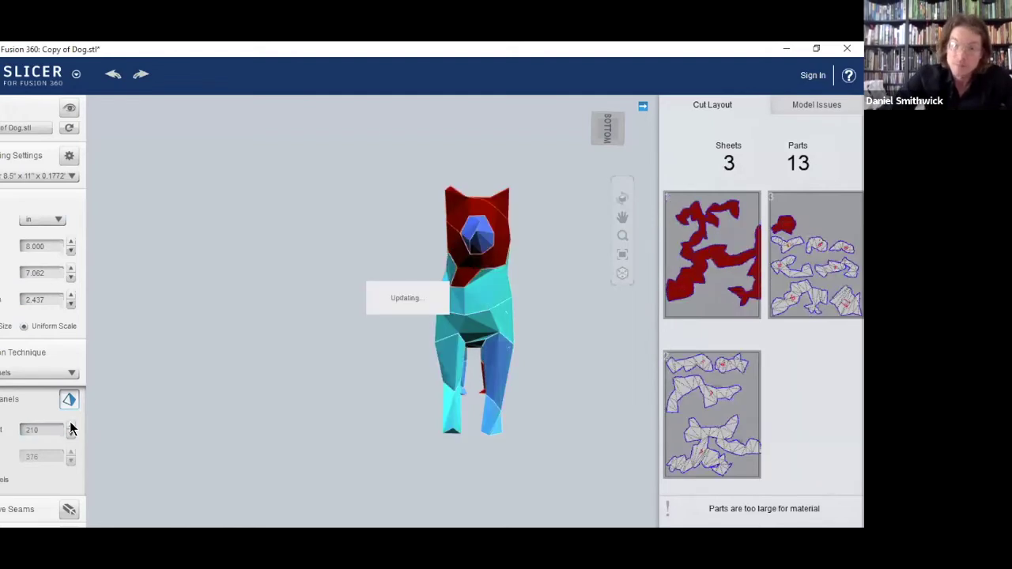
pyautogui.click(71, 427)
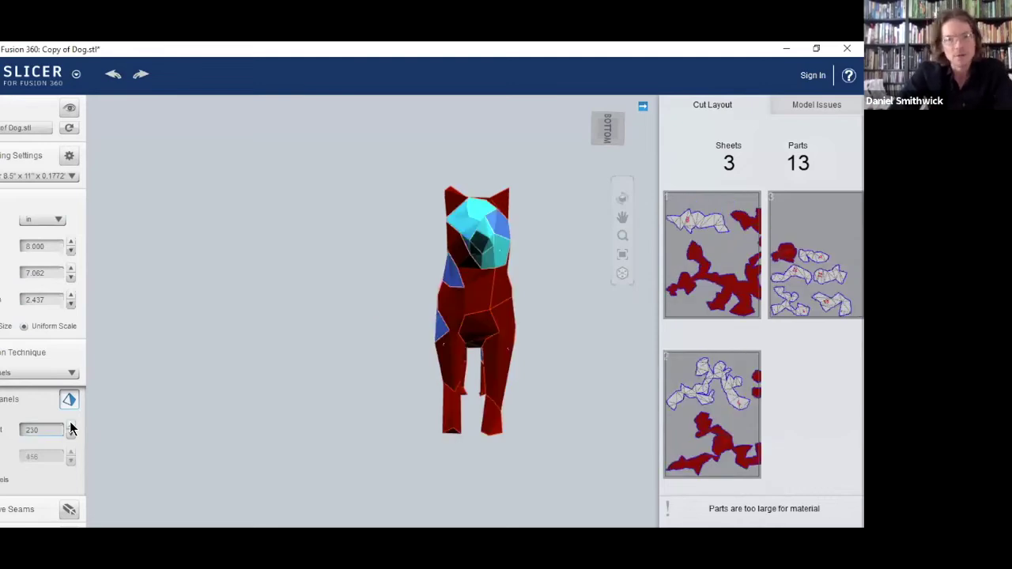
pyautogui.click(70, 427)
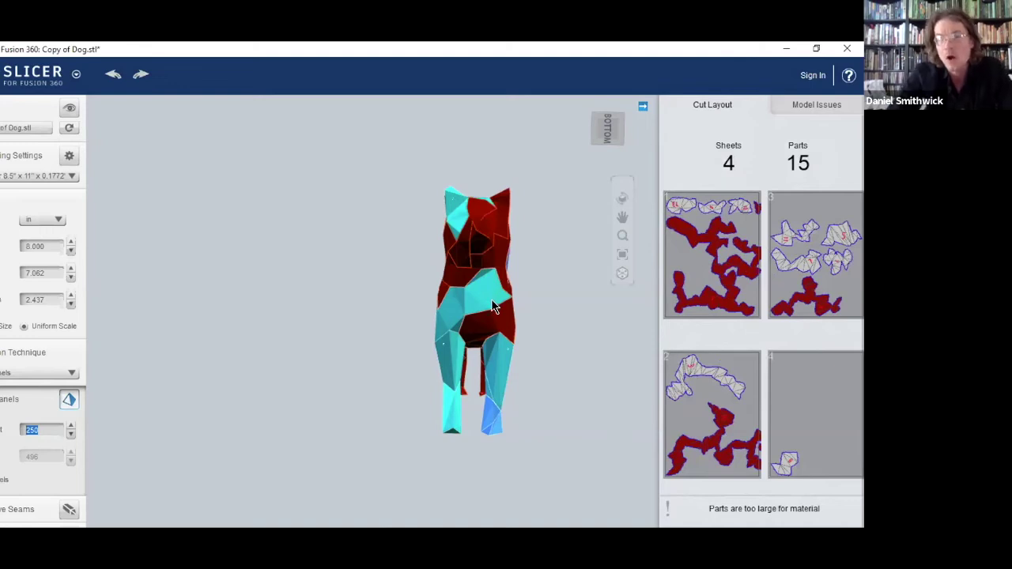
# Select the dog's chest, ear and front leg panels in turn to match them to the cut sheets, and view the model from the side.
pyautogui.click(456, 309)
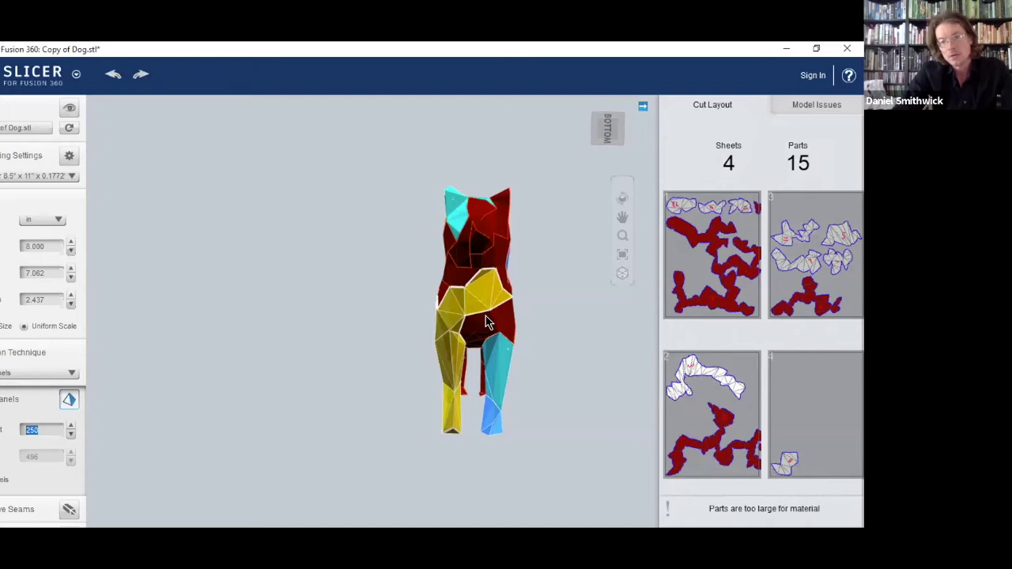
pyautogui.click(461, 211)
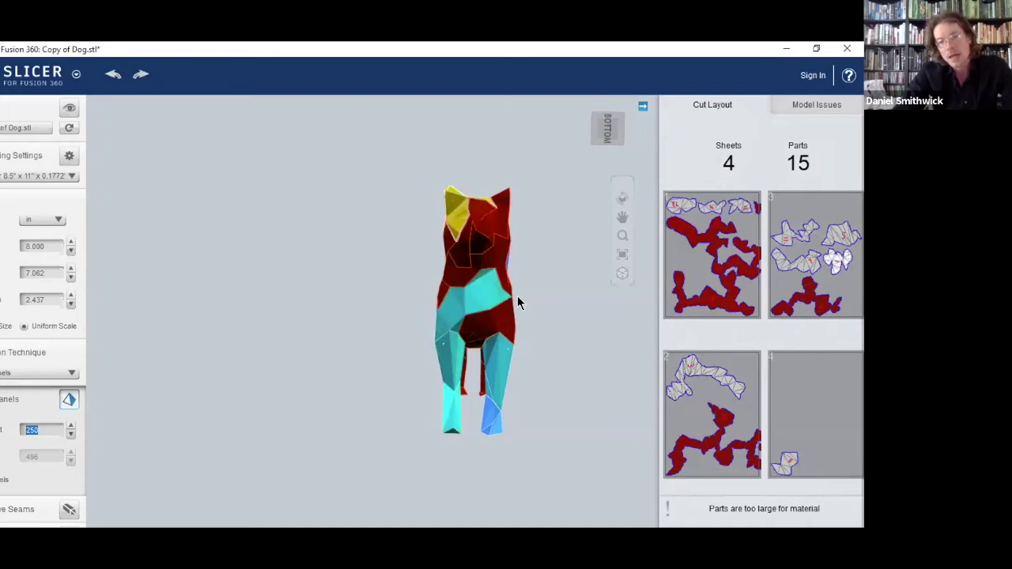
pyautogui.click(490, 386)
pyautogui.click(447, 403)
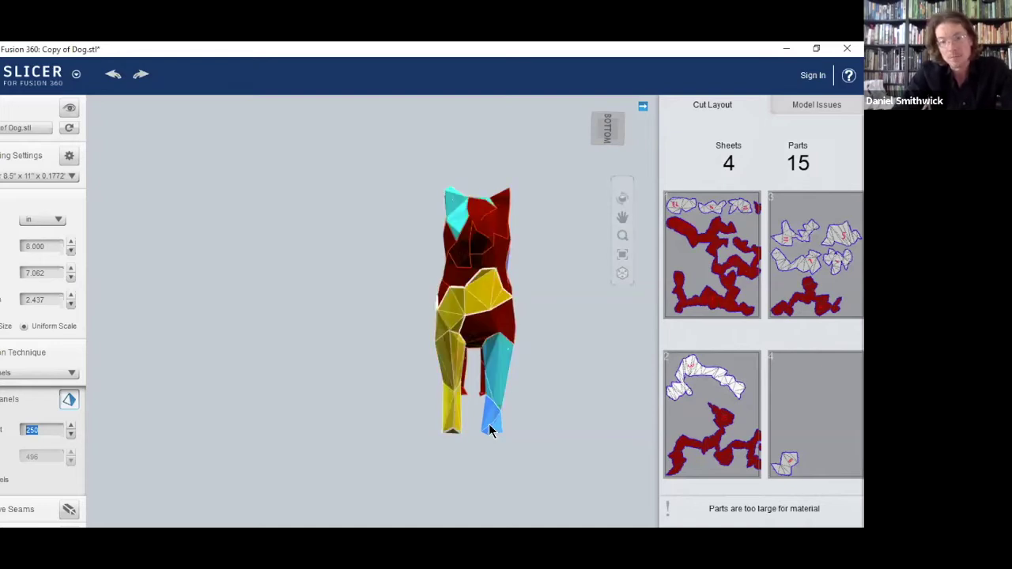
pyautogui.click(496, 417)
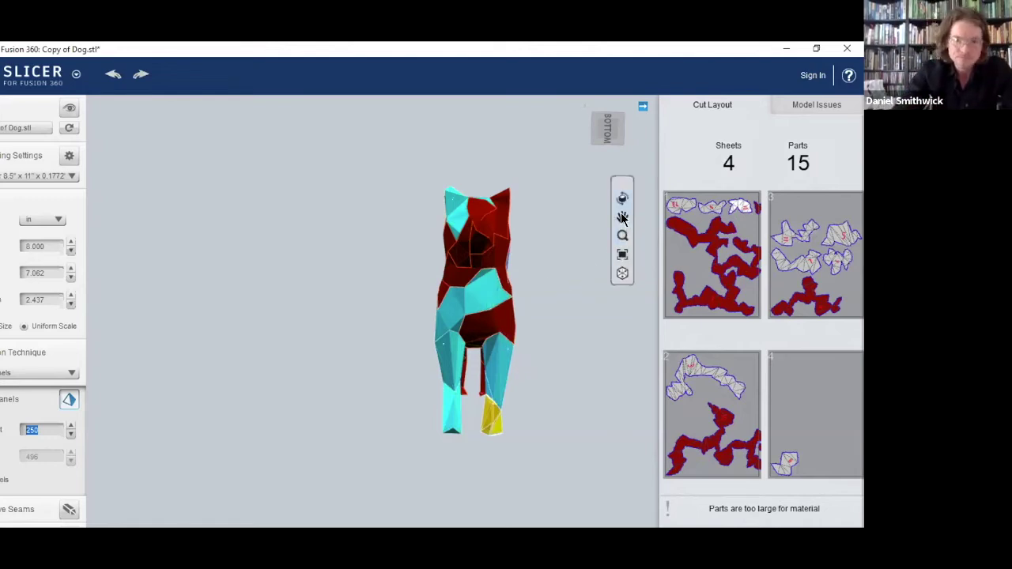
pyautogui.moveTo(449, 298); pyautogui.dragTo(326, 367)
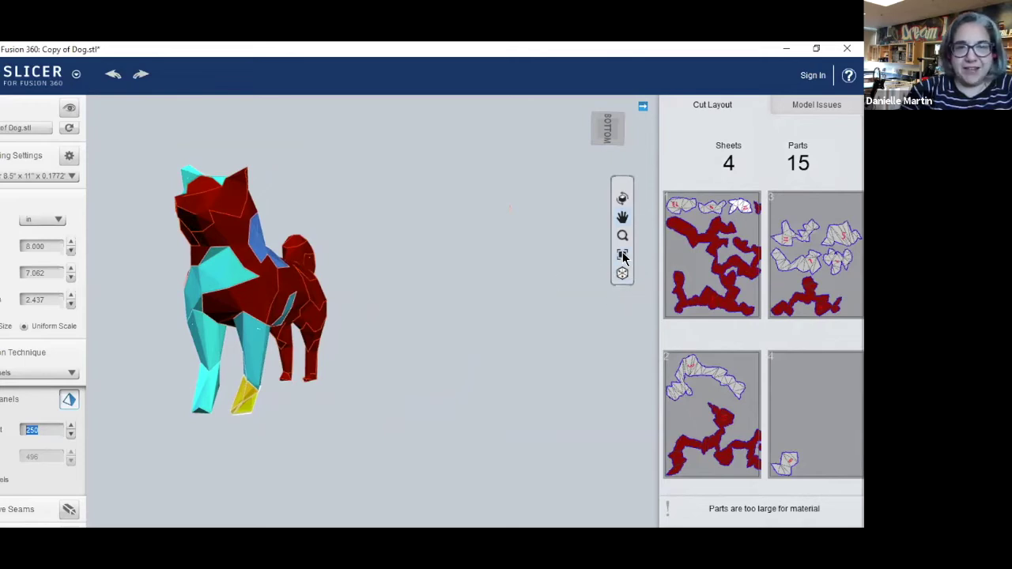
pyautogui.moveTo(301, 319); pyautogui.dragTo(378, 323)
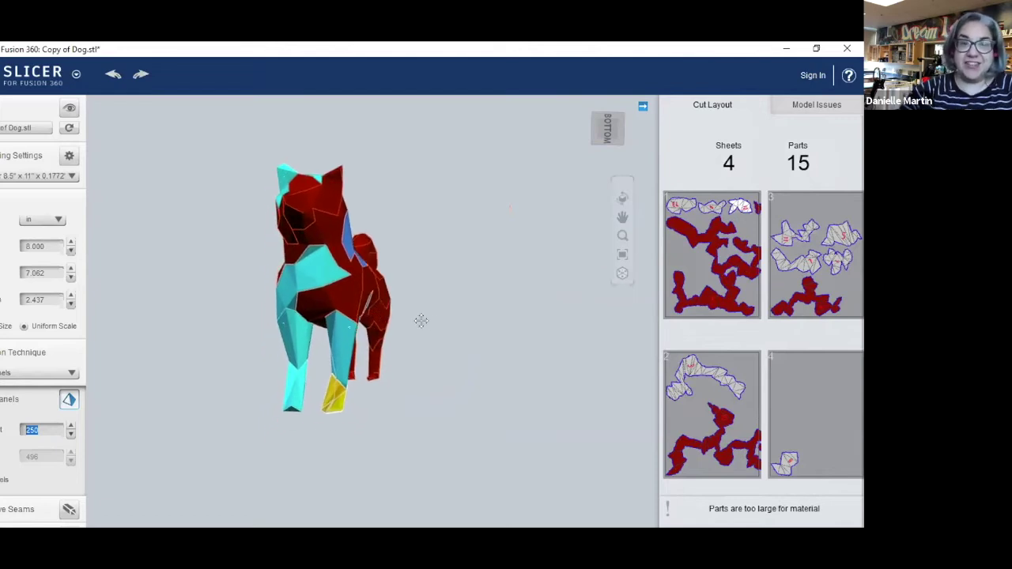
pyautogui.moveTo(377, 303); pyautogui.dragTo(273, 334)
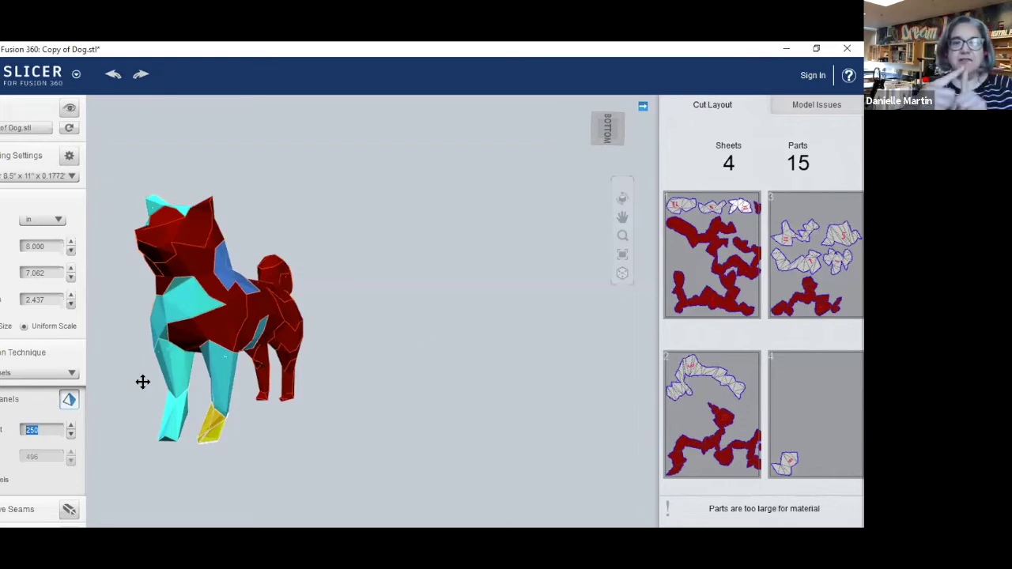
# Examine sheet 1 of the folded panel cut layout enlarged, leaving the construction technique as it is.
pyautogui.click(72, 374)
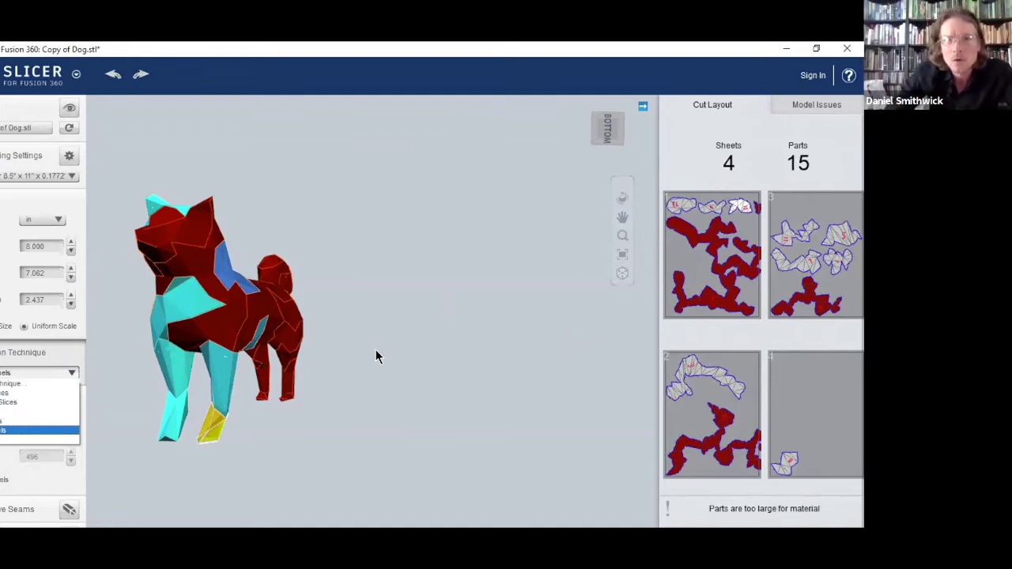
pyautogui.click(706, 281)
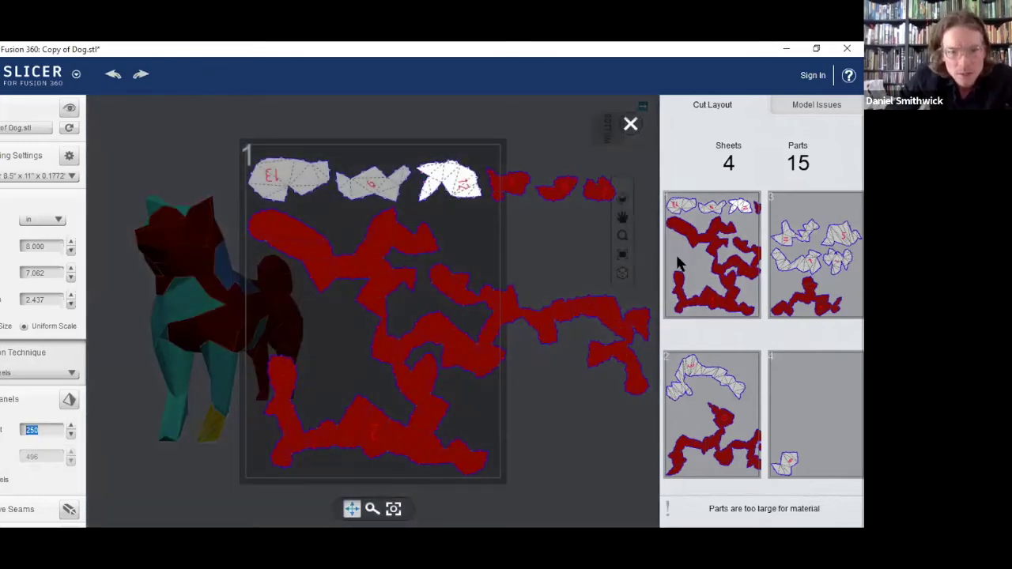
pyautogui.click(630, 125)
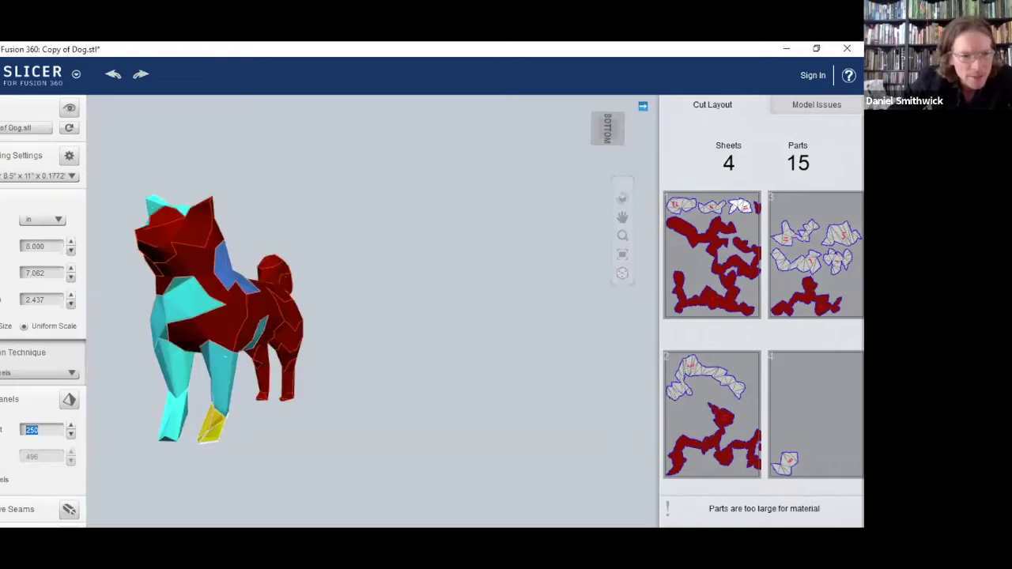
# Open the Diamond joint settings for the folded panels.
pyautogui.moveTo(128, 506); pyautogui.dragTo(144, 443, button='middle')
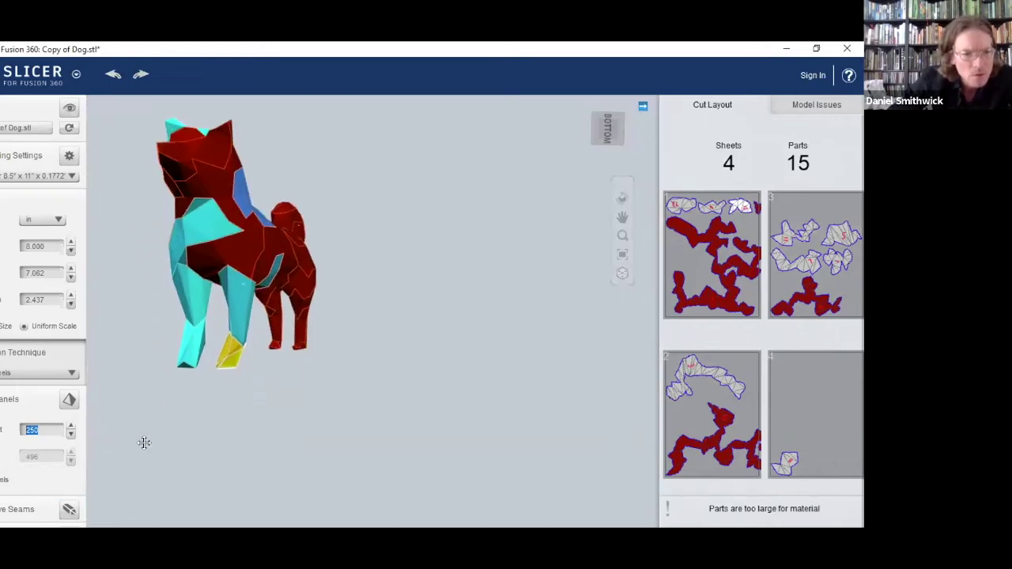
pyautogui.scroll(-2, 63, 479)
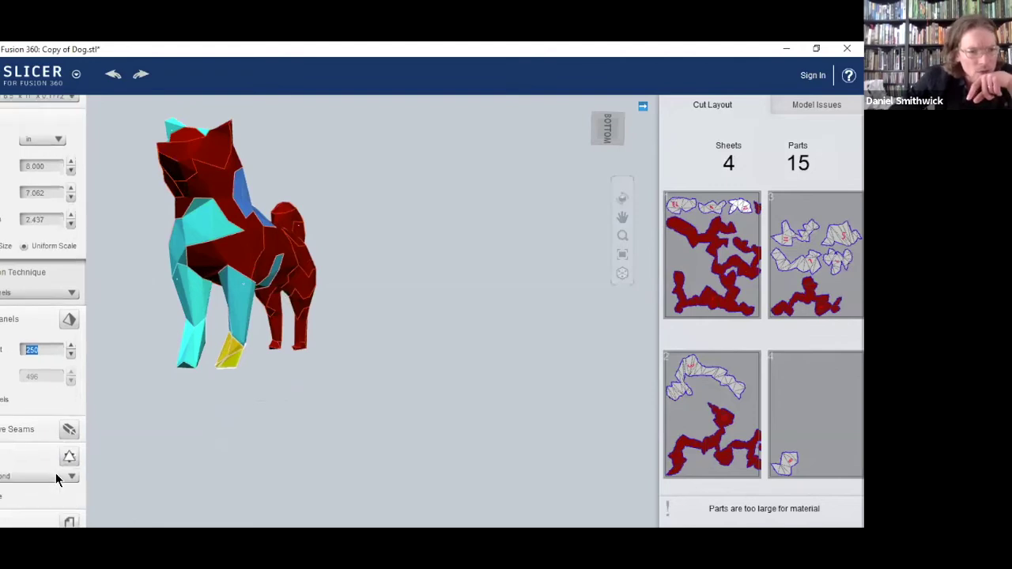
pyautogui.click(52, 479)
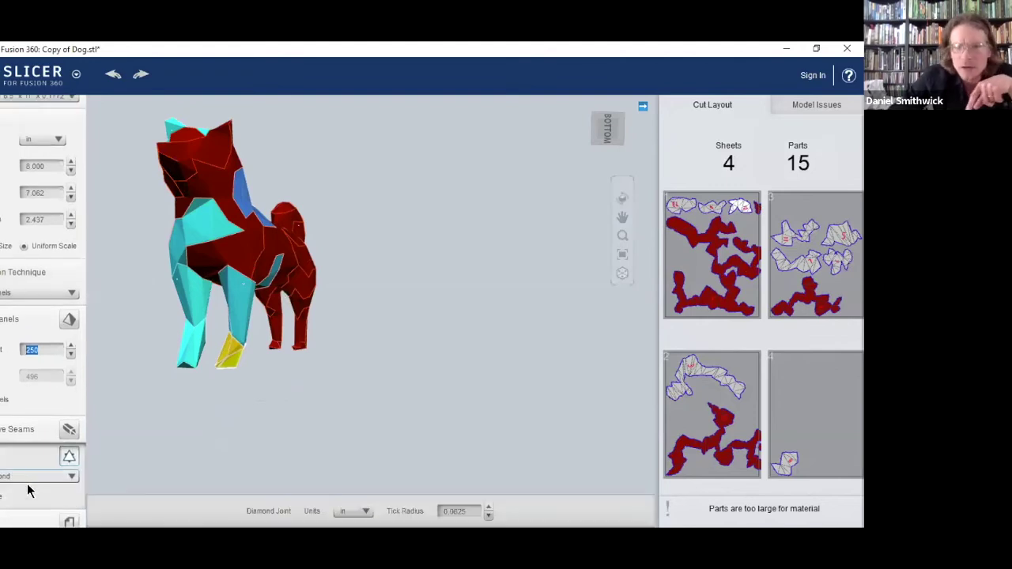
# Open the dog's cut sheet export and check the save formats offered for an EPS export to the computer, without saving.
pyautogui.click(68, 515)
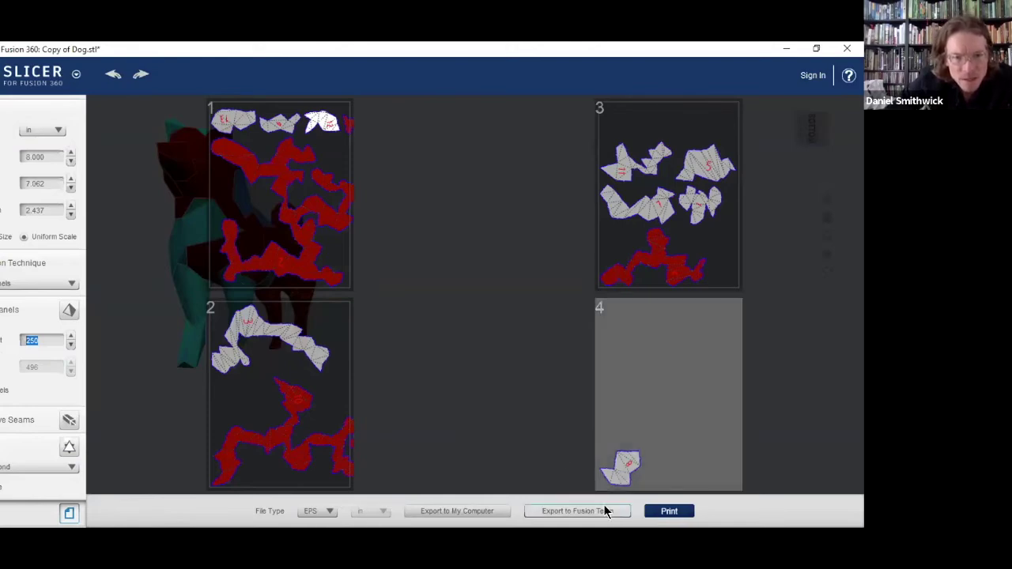
pyautogui.click(499, 512)
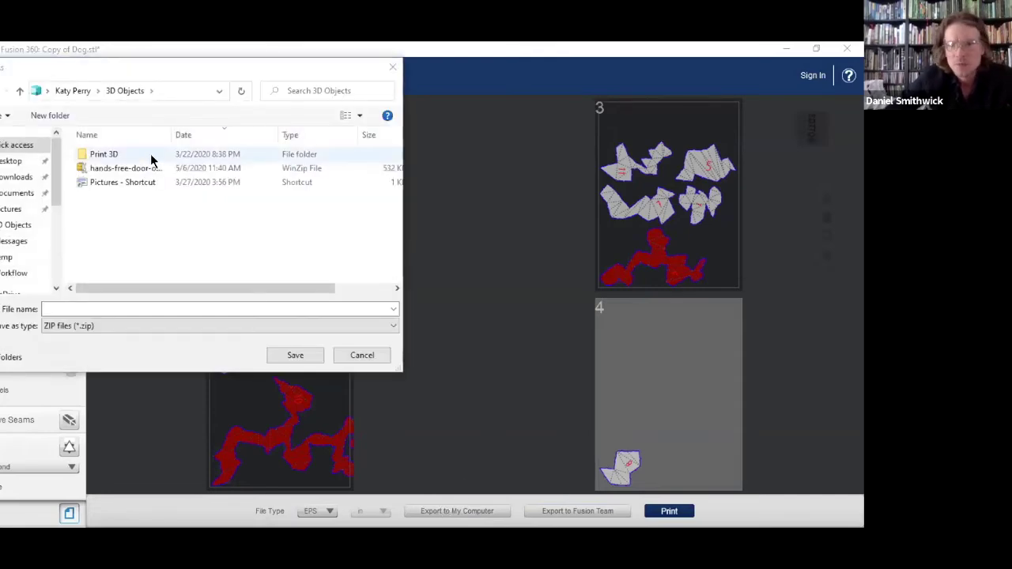
pyautogui.click(393, 330)
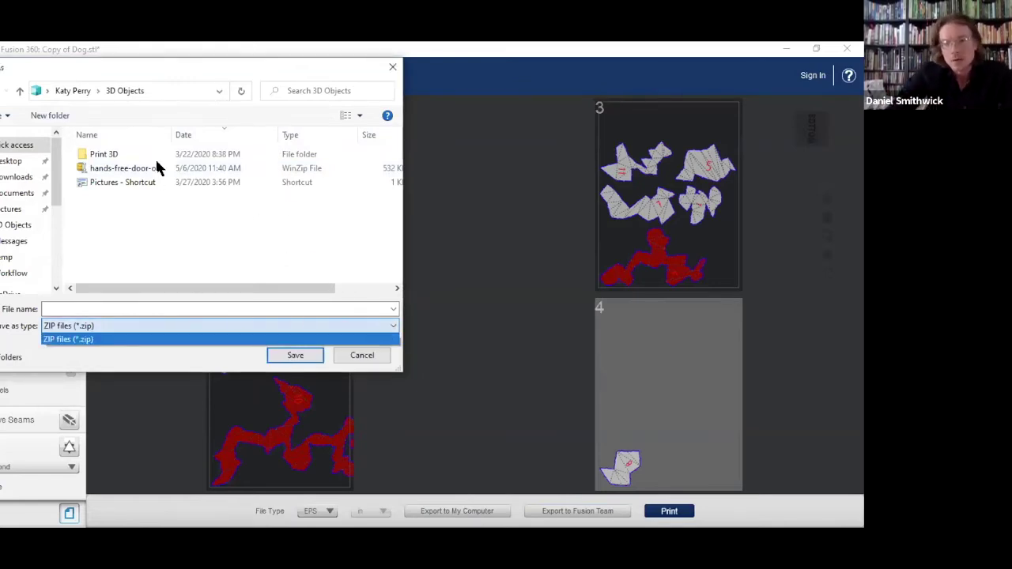
pyautogui.click(158, 326)
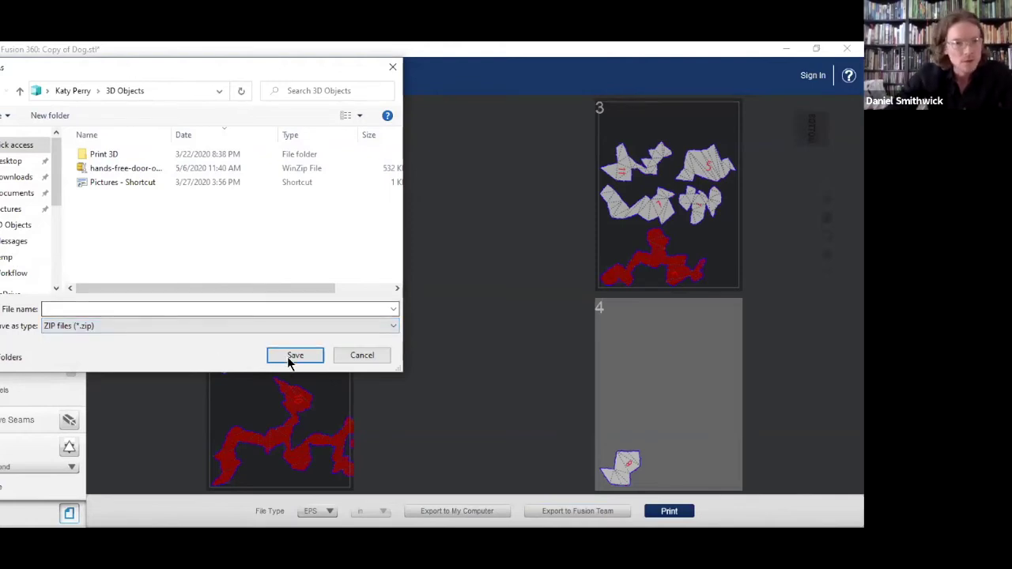
pyautogui.click(396, 330)
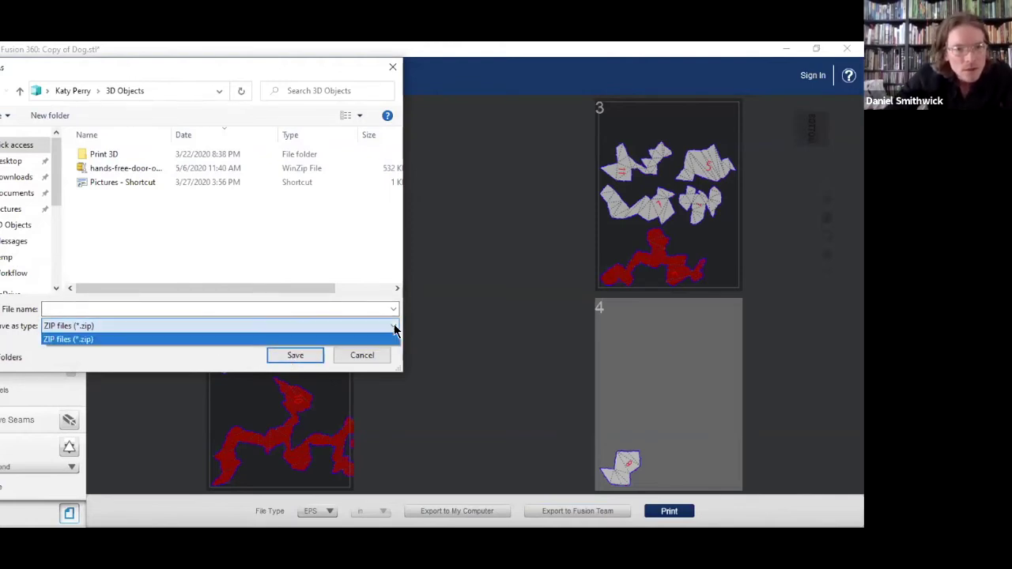
pyautogui.click(394, 329)
pyautogui.click(391, 331)
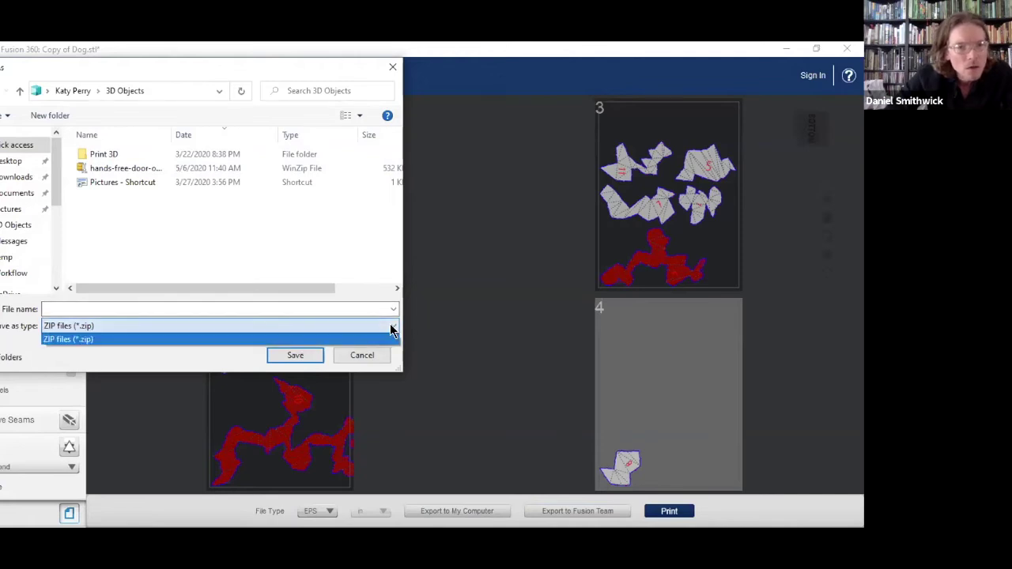
pyautogui.click(470, 337)
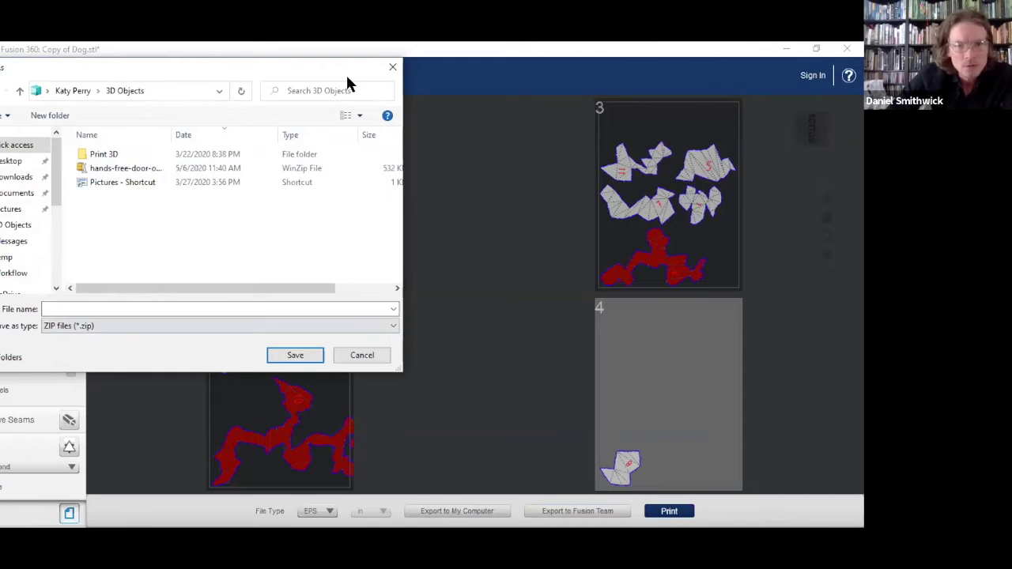
pyautogui.click(393, 69)
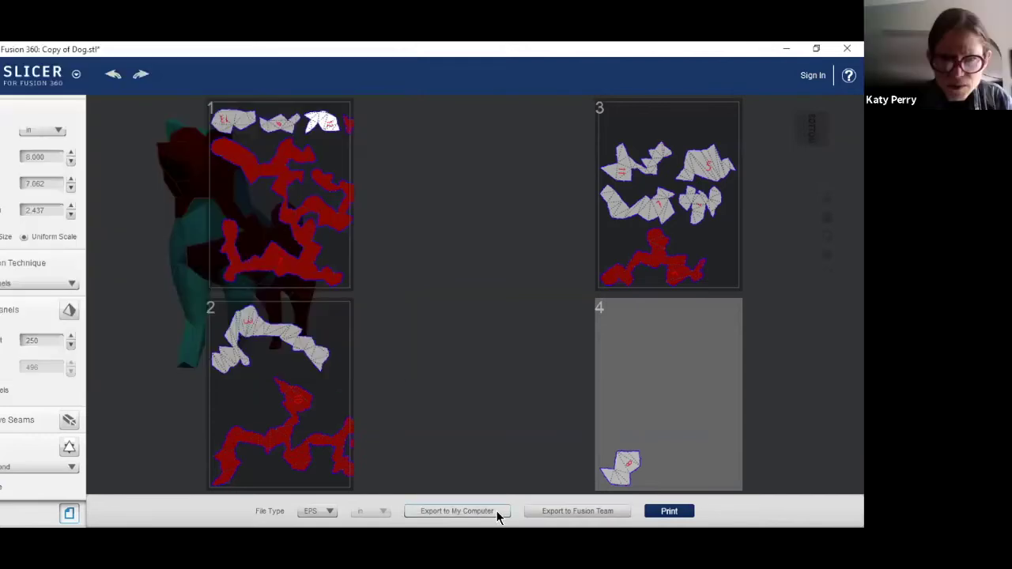
pyautogui.click(485, 512)
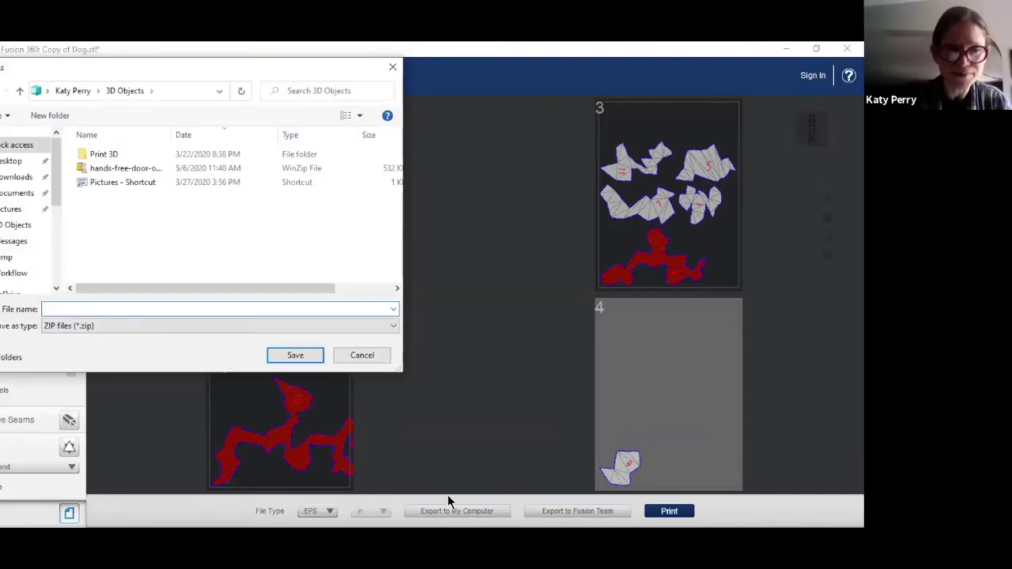
pyautogui.click(362, 355)
# Set the export file type to PDF and save the dog's cut sheets to the 3D Objects folder as Dog.
pyautogui.click(327, 512)
pyautogui.click(308, 533)
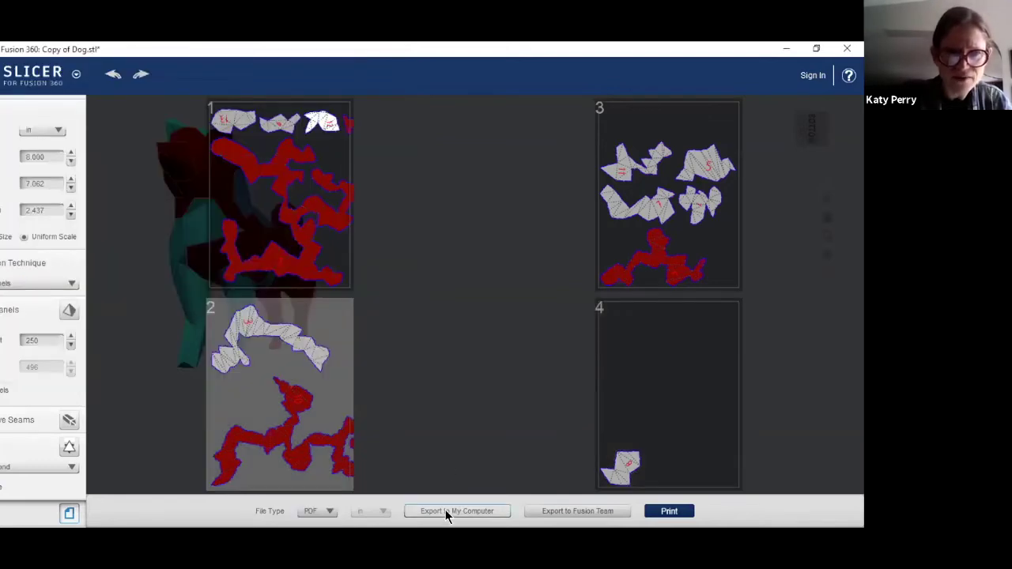
pyautogui.click(445, 511)
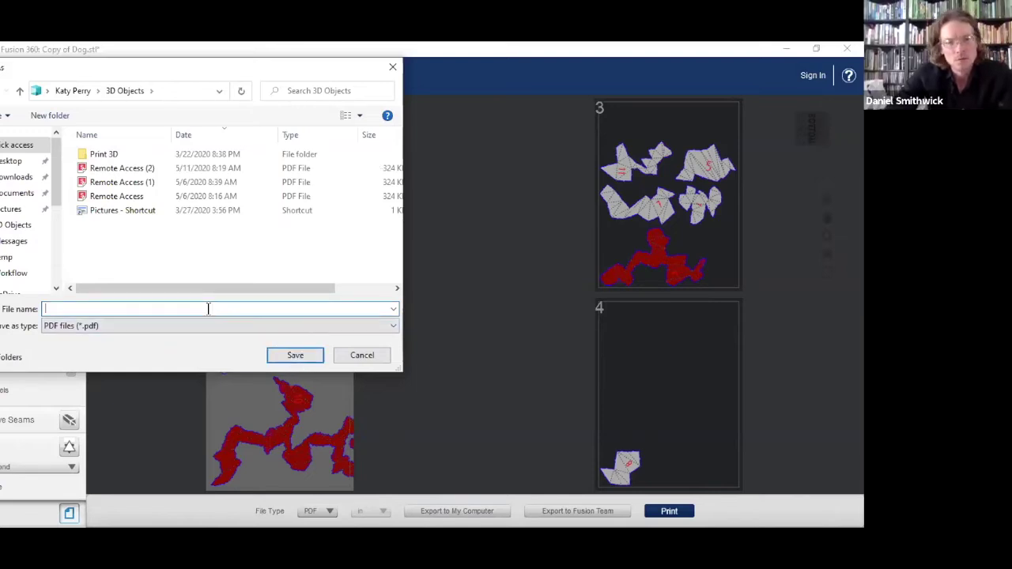
pyautogui.write('DOg')
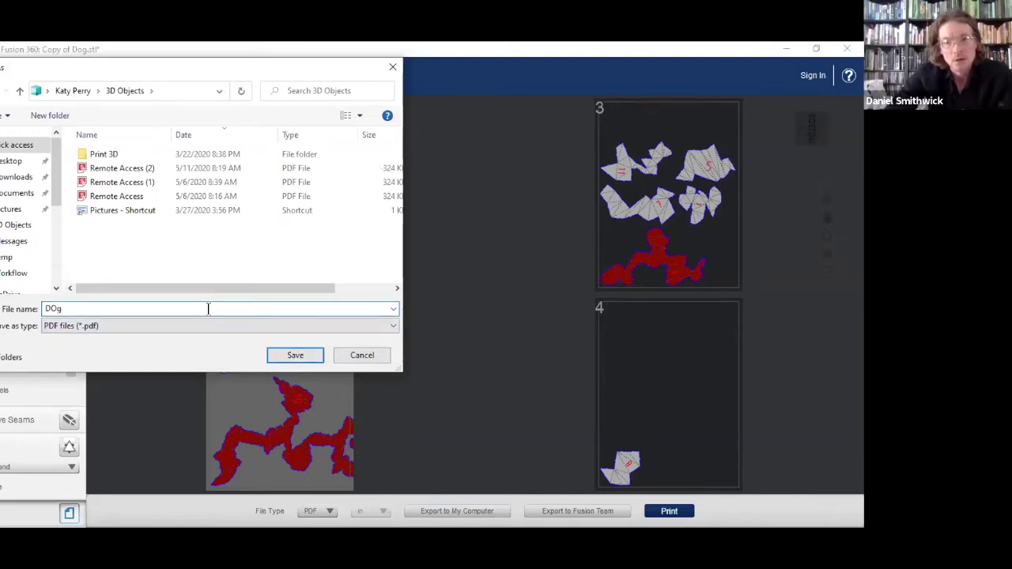
pyautogui.press('BackSpace')
pyautogui.press('BackSpace')
pyautogui.write('og')
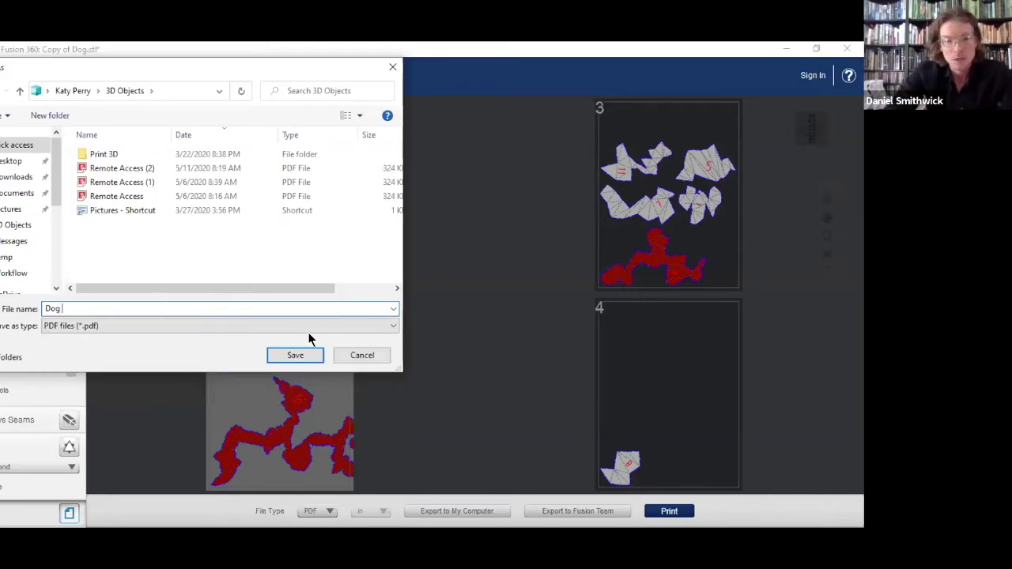
pyautogui.click(301, 356)
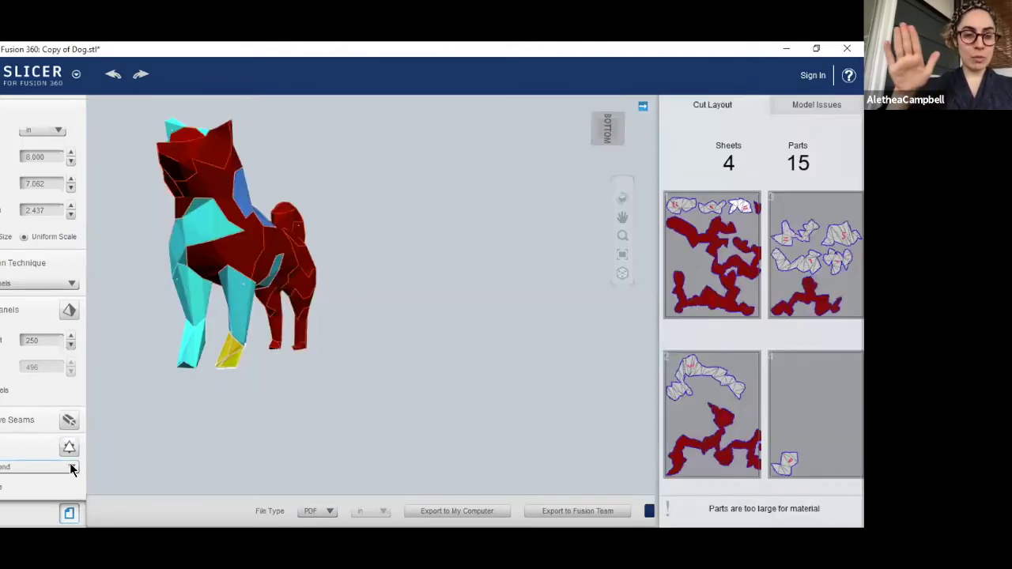
# Try the Ticked joint type on the dog's folded panels, and switch the joint type to Puzzle.
pyautogui.click(70, 469)
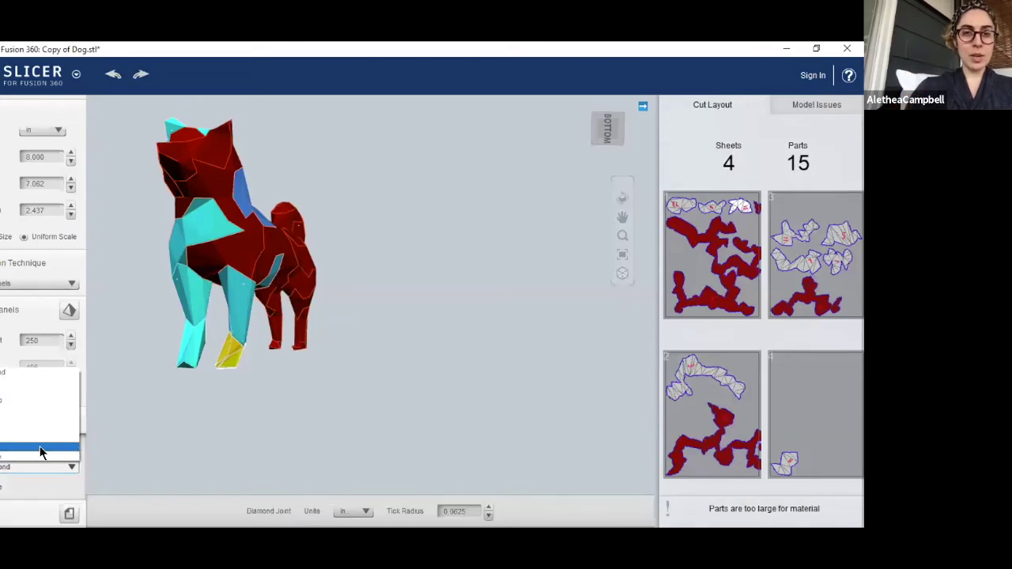
pyautogui.click(42, 452)
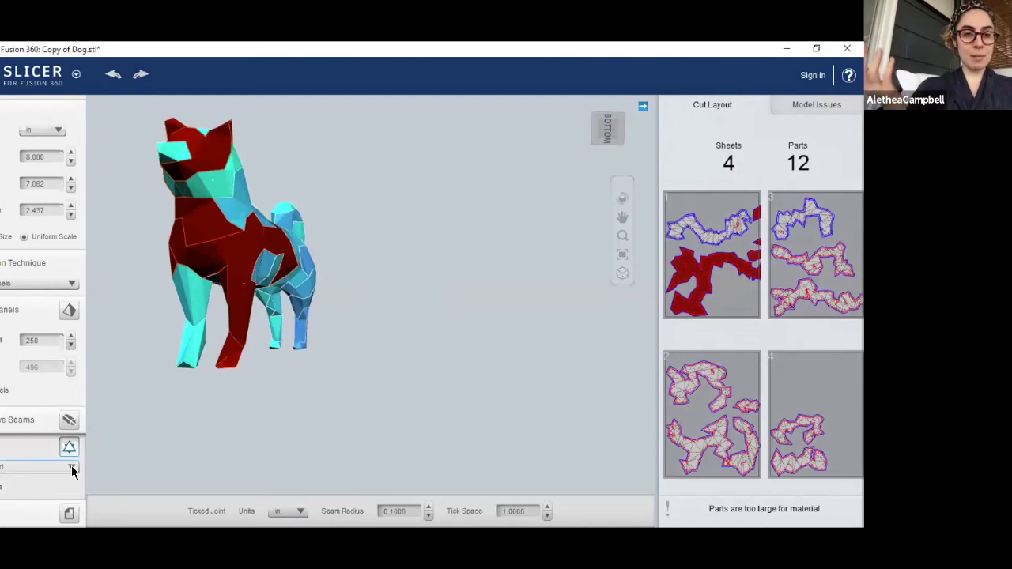
pyautogui.click(71, 470)
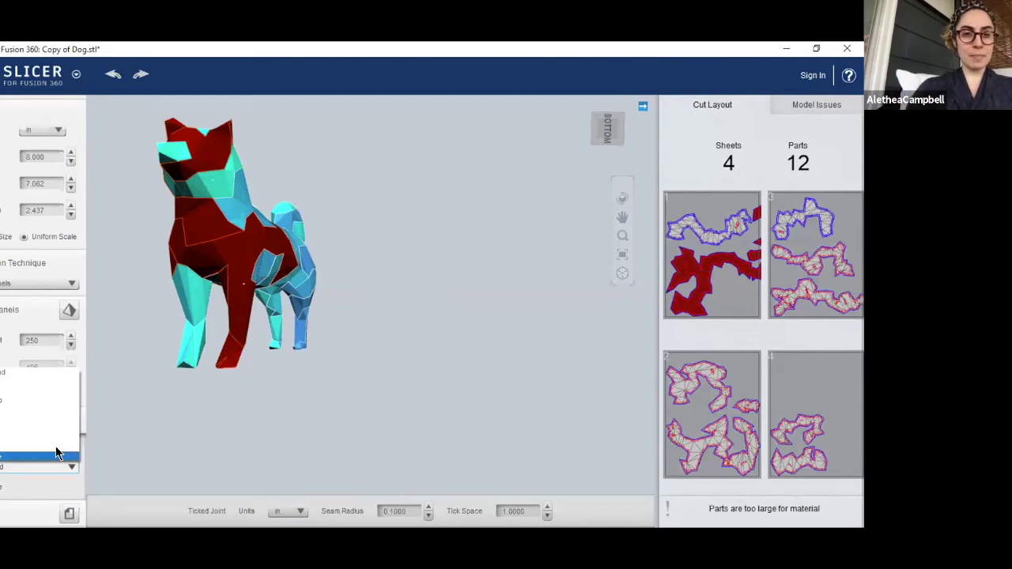
pyautogui.click(34, 406)
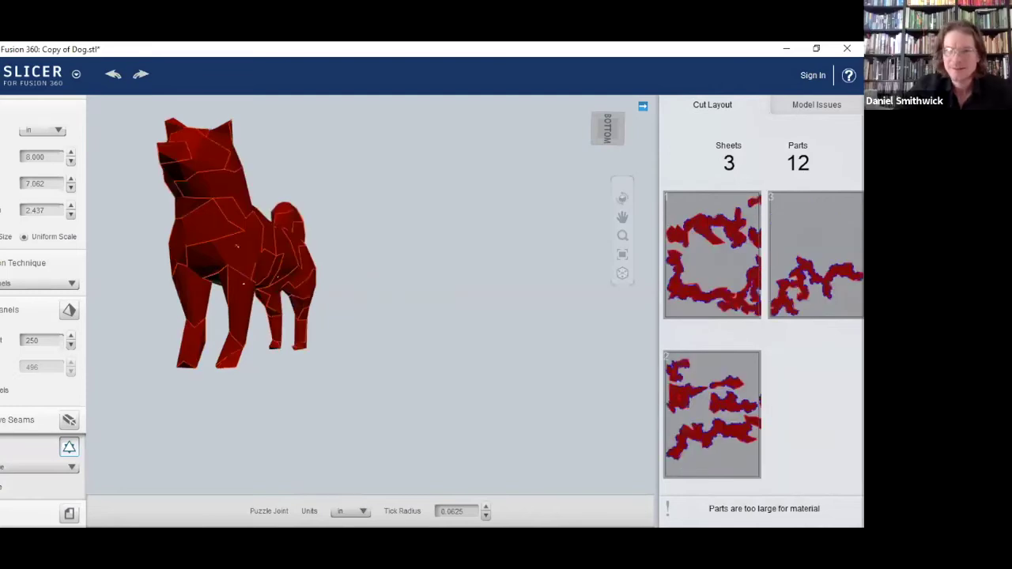